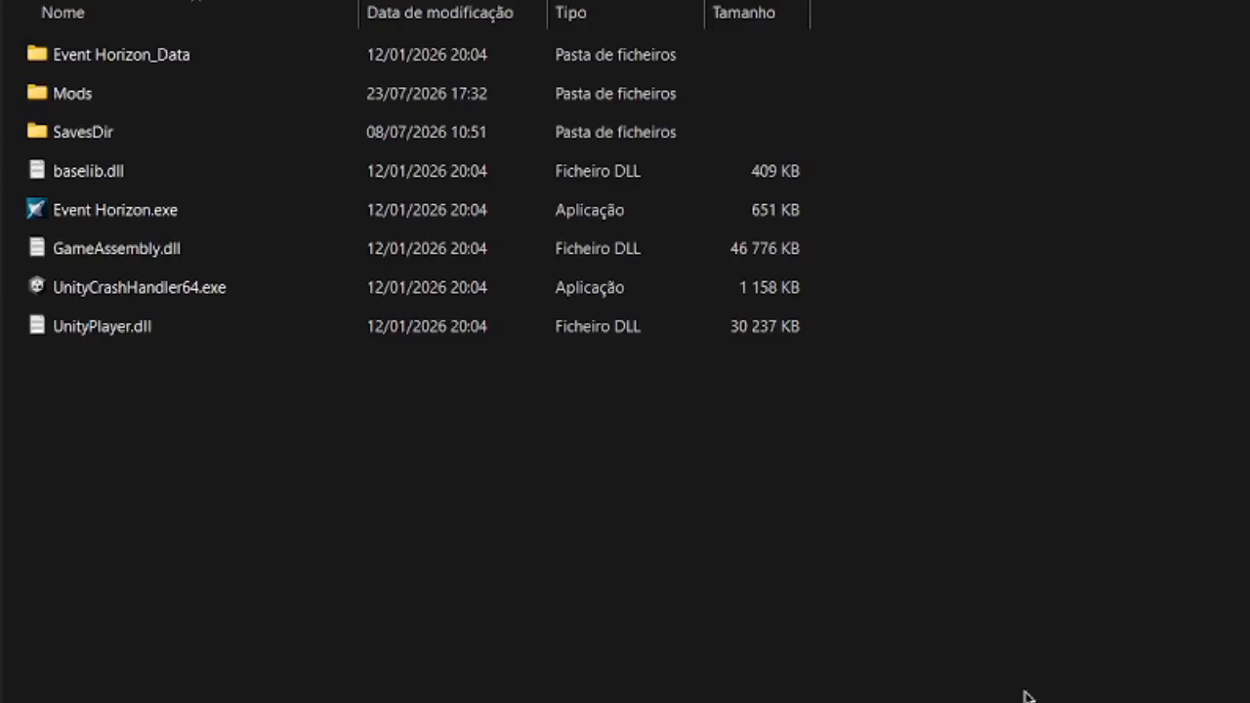
# Launch Event Horizon.exe and load TutorialMod from the available modifications in the game's settings.
pyautogui.doubleClick(783, 209)
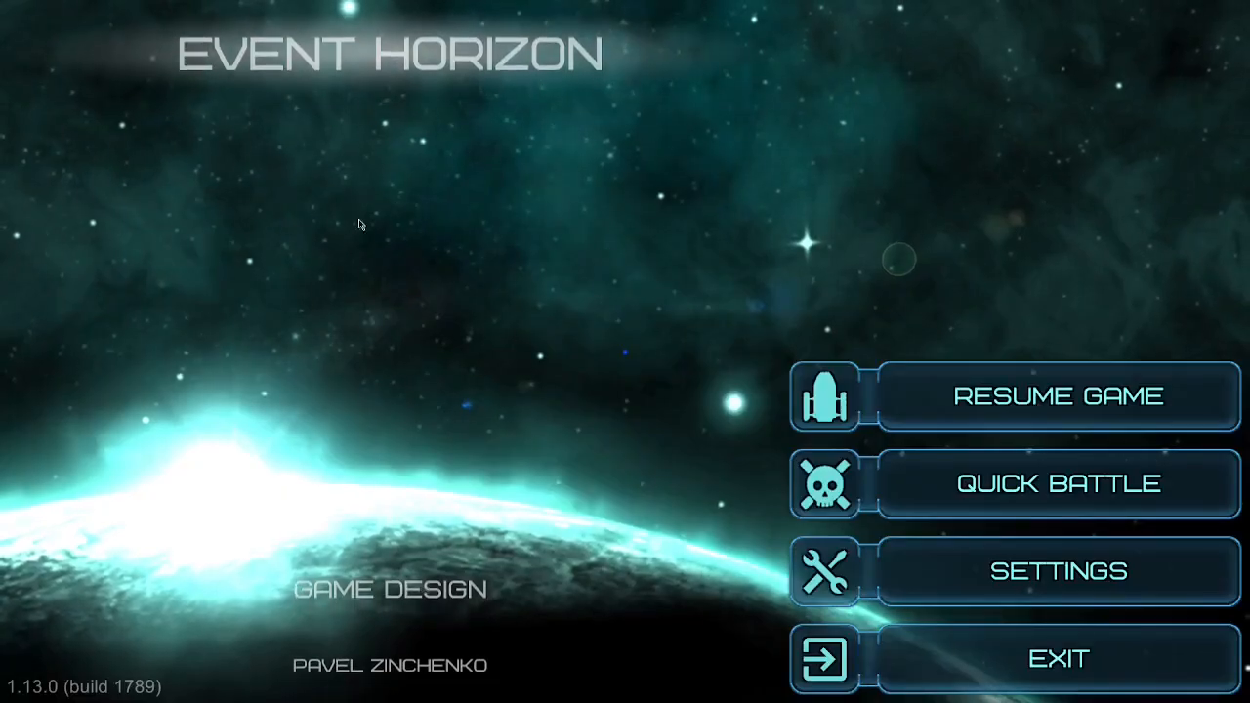
pyautogui.click(830, 571)
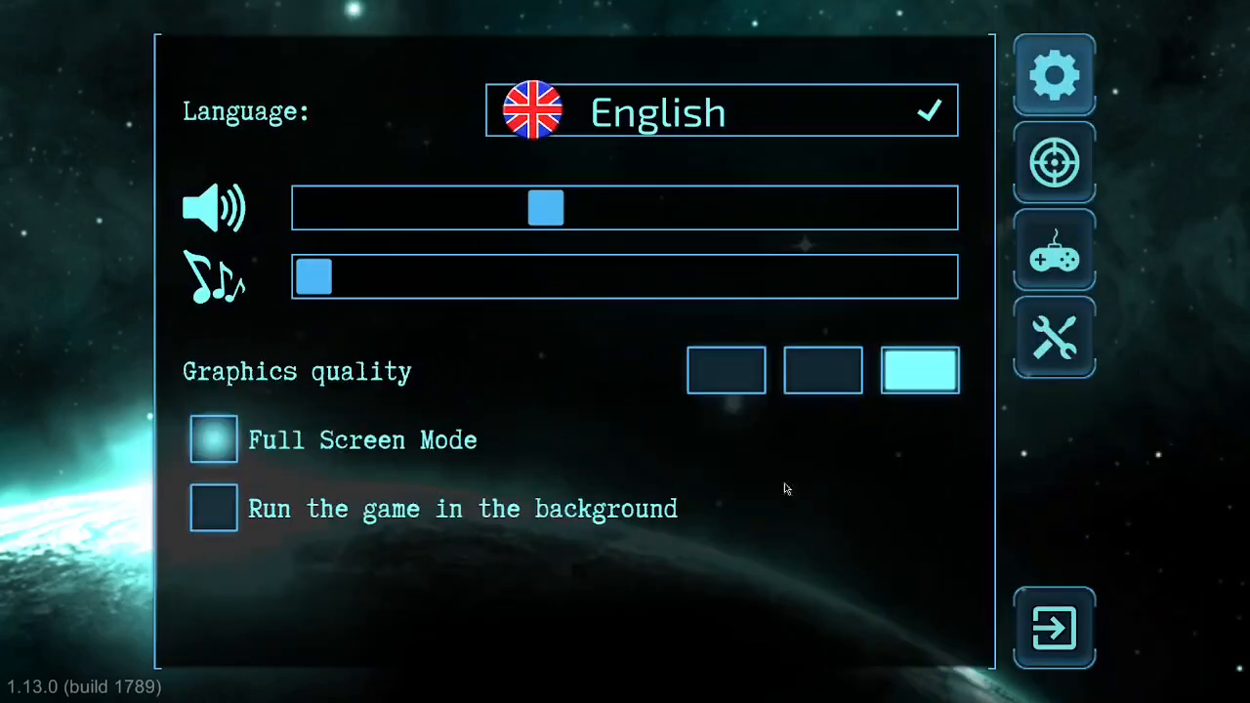
pyautogui.click(1070, 352)
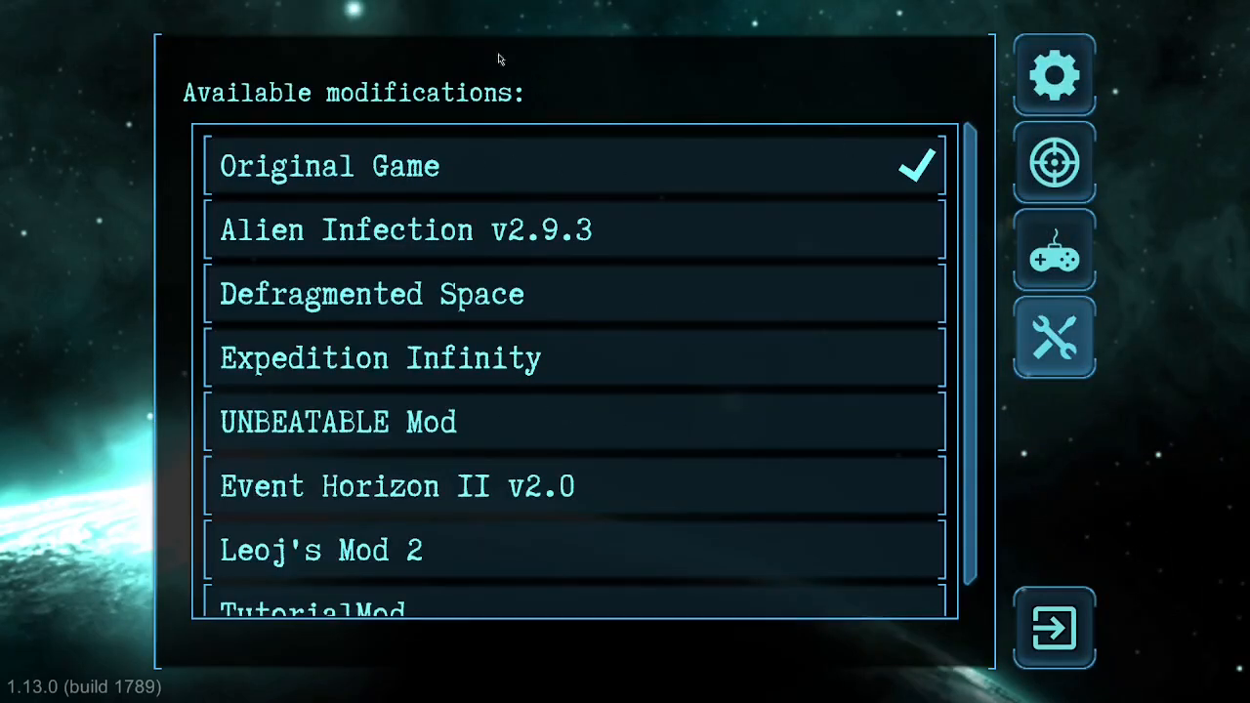
pyautogui.scroll(-1, 523, 390)
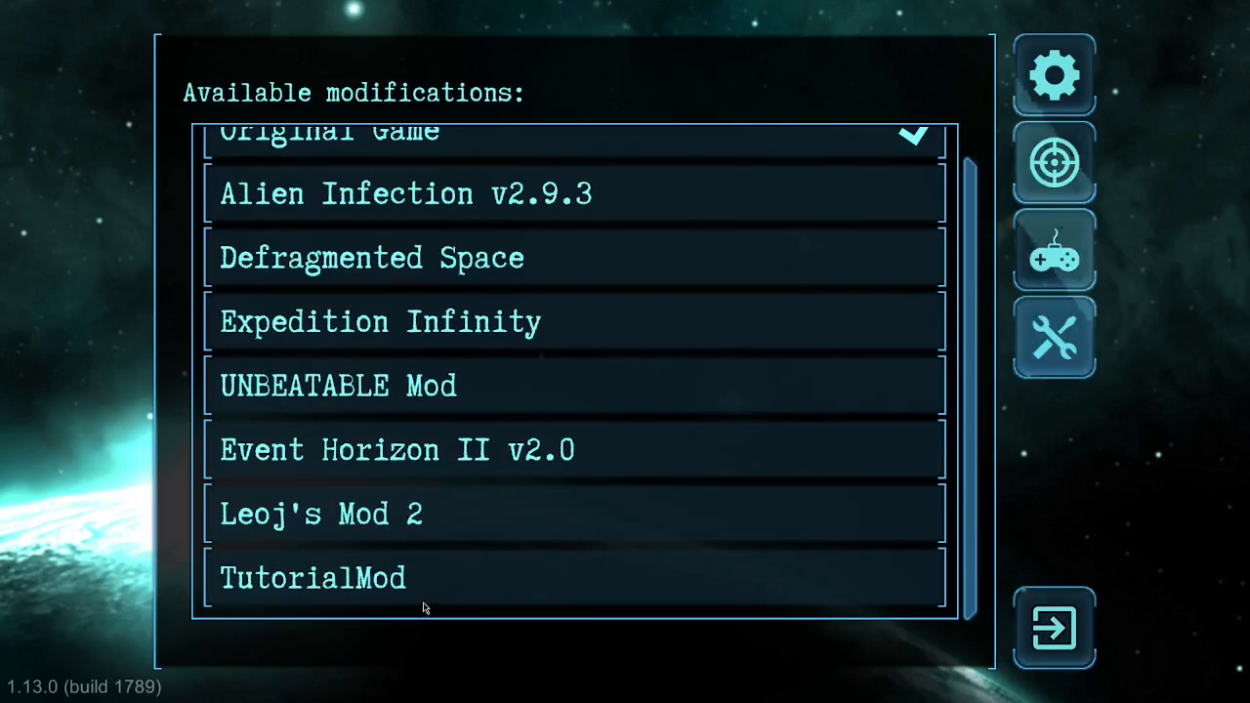
pyautogui.click(425, 596)
pyautogui.click(485, 411)
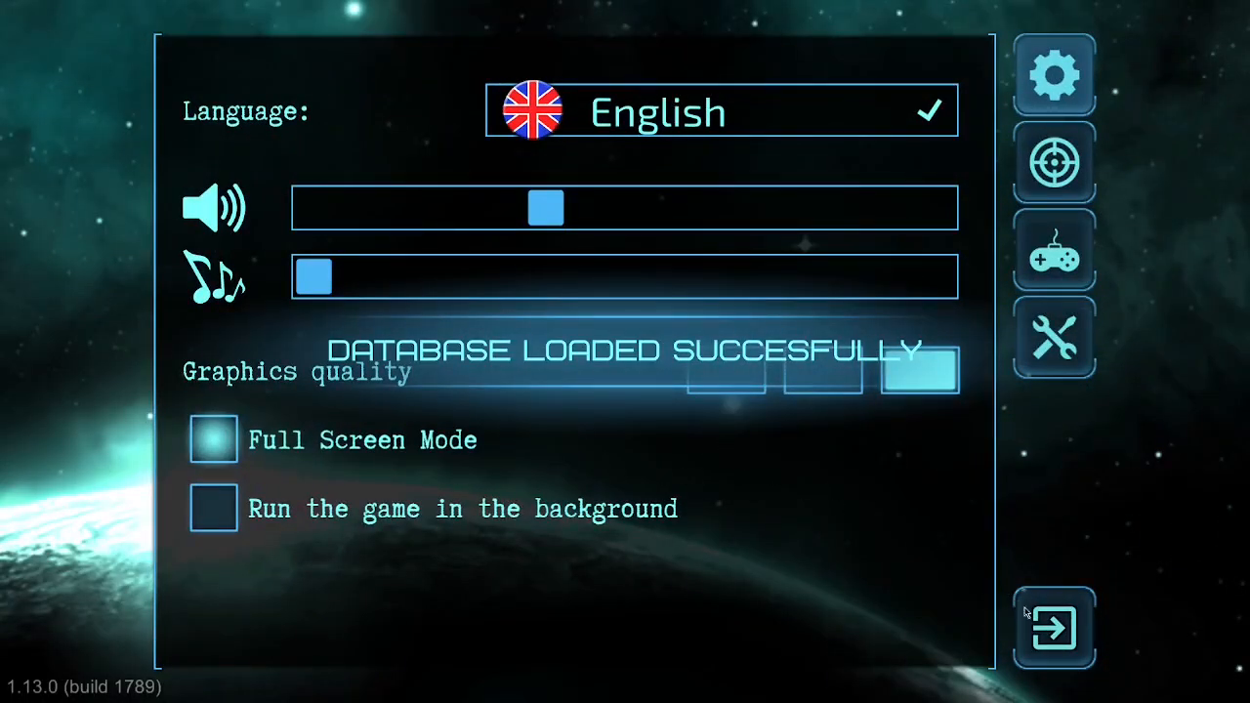
# Return to the game's main menu and clear the text in the code field.
pyautogui.click(1027, 615)
pyautogui.click(943, 592)
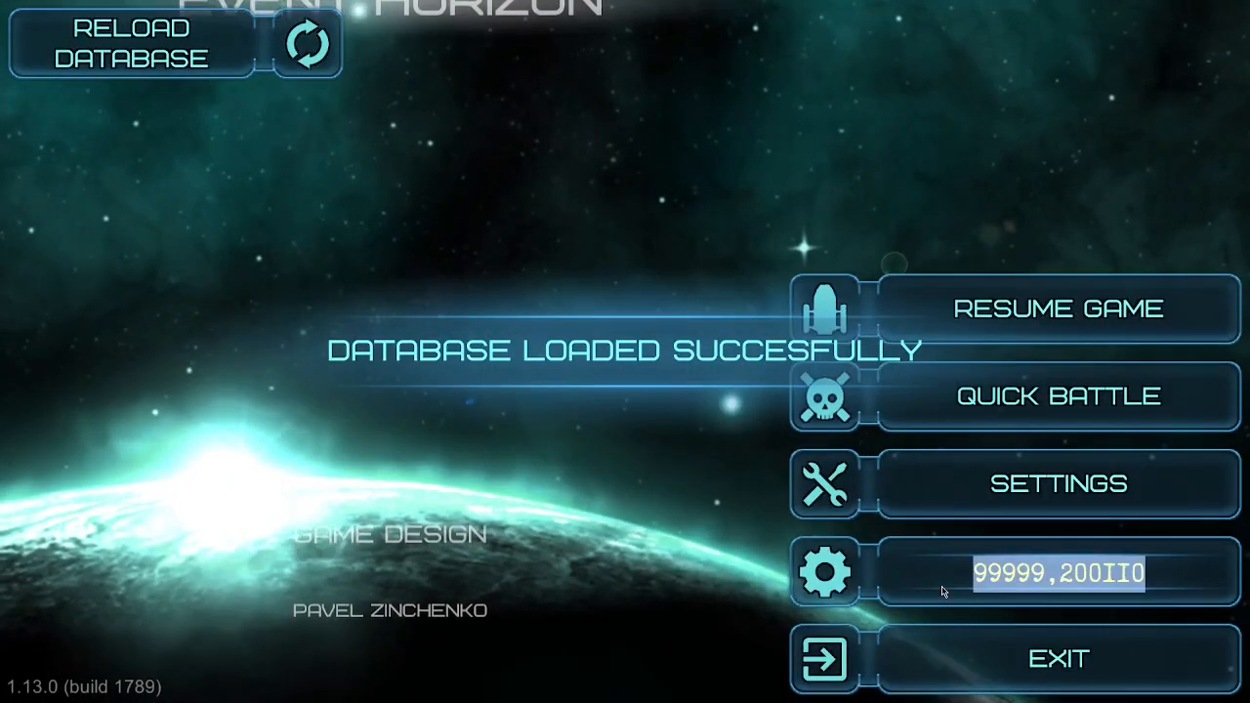
pyautogui.press('BackSpace')
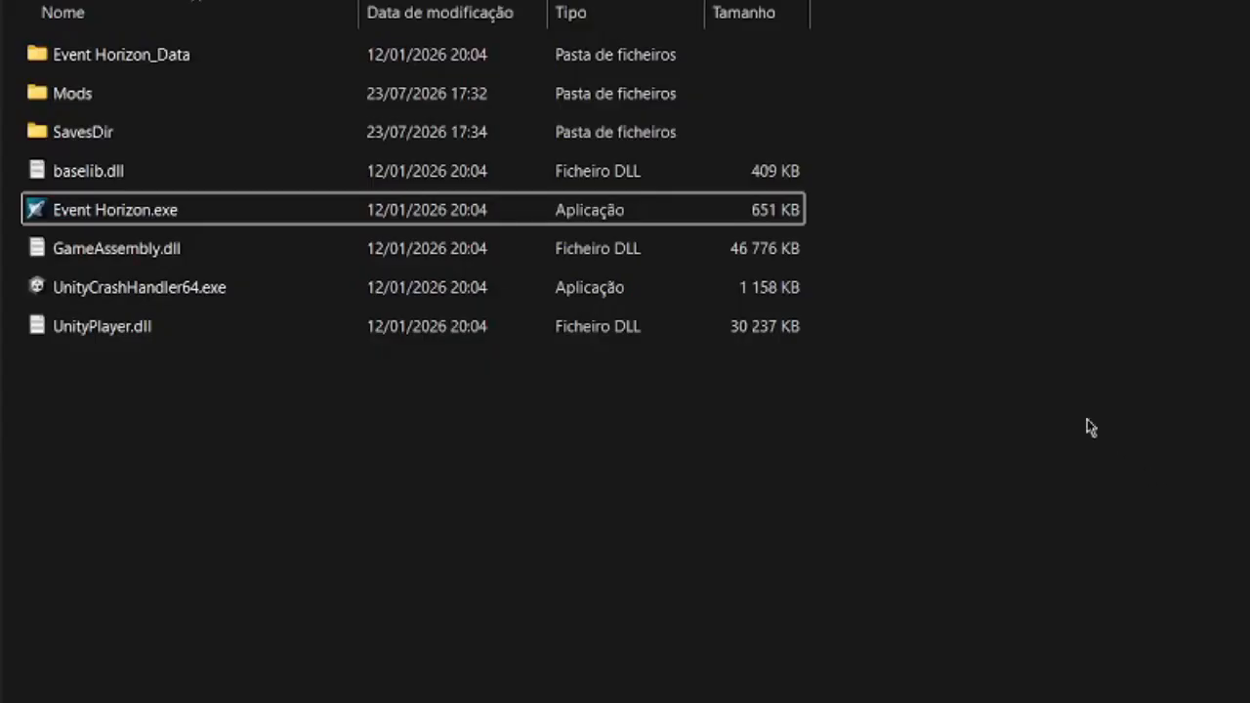
# Switch to the game's folder in the file manager and launch GameDatabase.exe from Mods > TutorialMod.
pyautogui.doubleClick(510, 104)
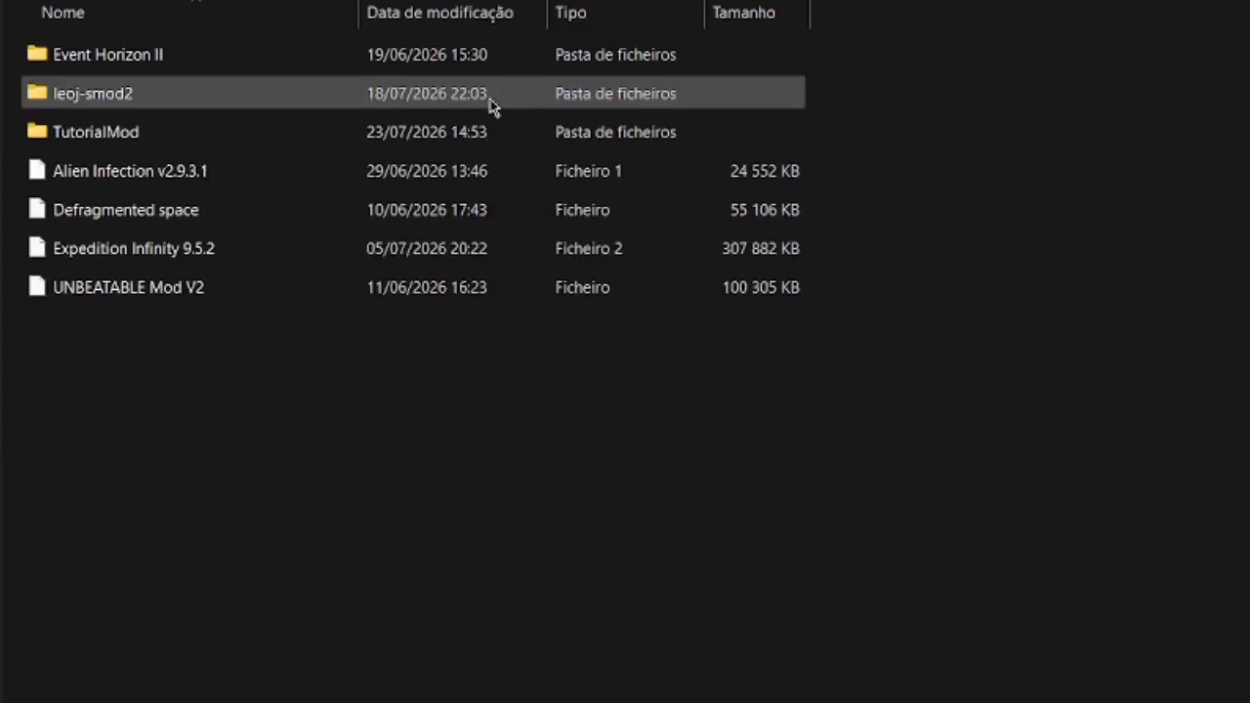
pyautogui.doubleClick(152, 132)
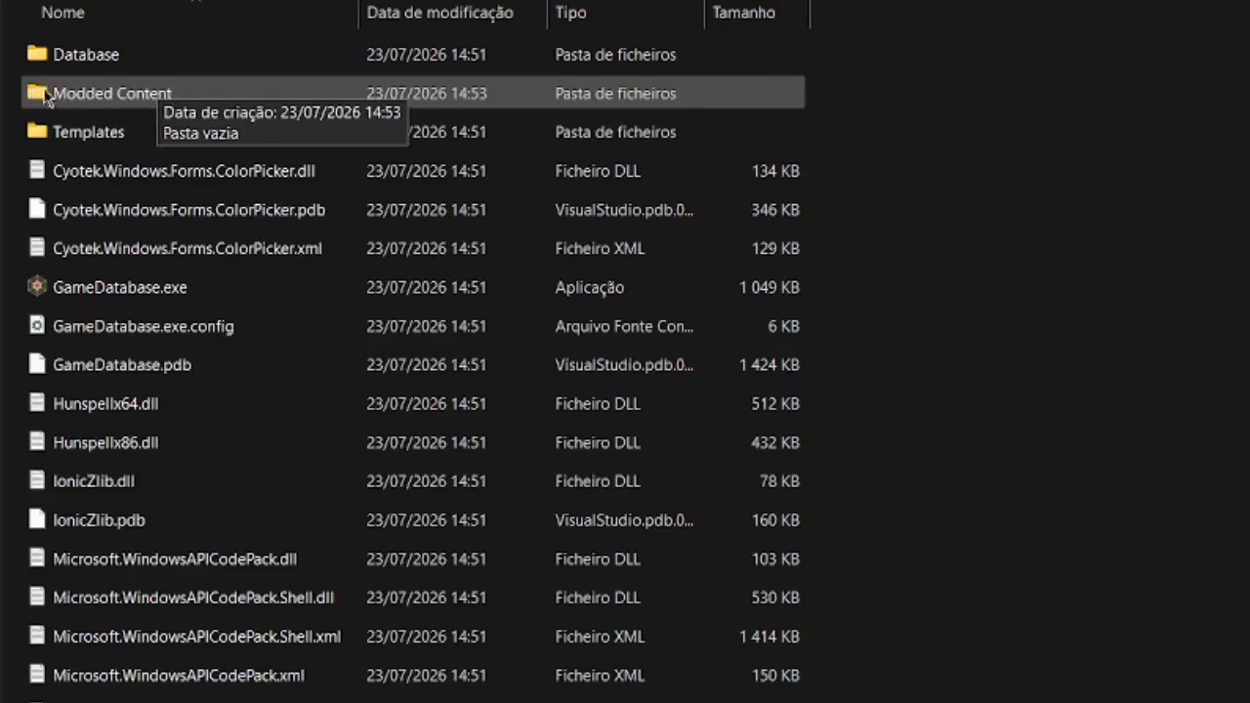
pyautogui.doubleClick(95, 303)
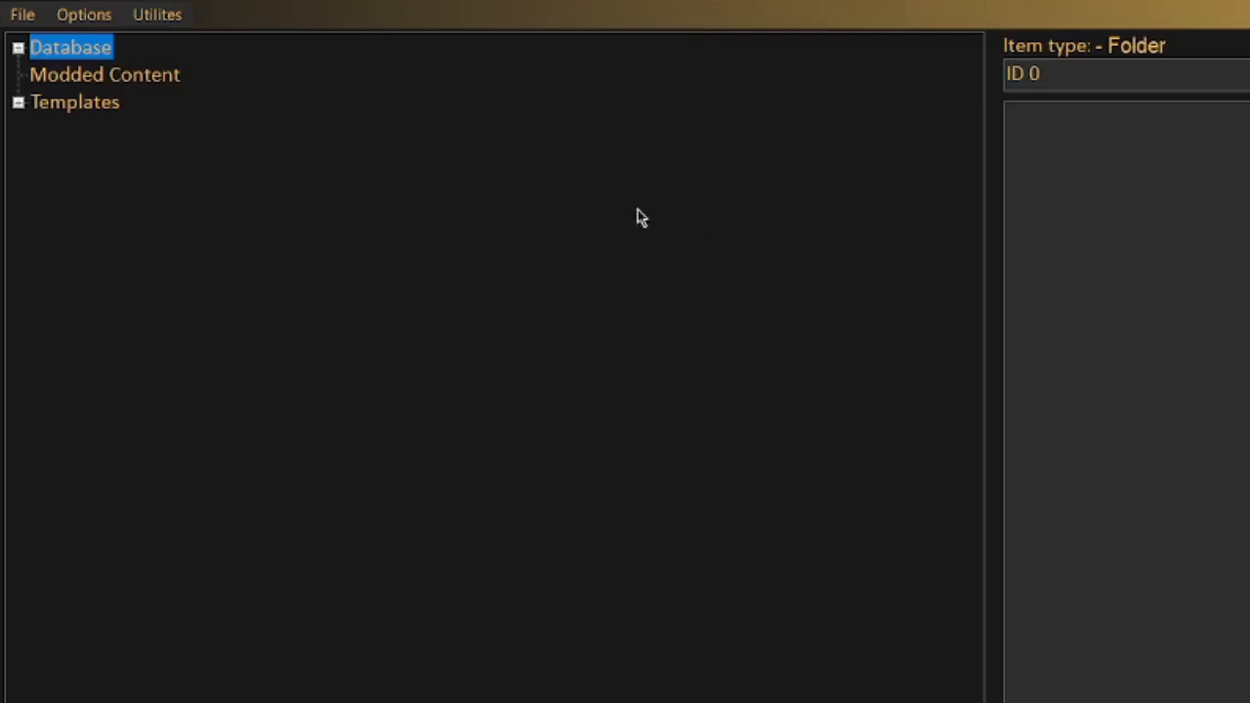
# Examine the Database and Templates trees, including the contents of the Ship folder, and collapse them again.
pyautogui.doubleClick(85, 49)
pyautogui.doubleClick(72, 485)
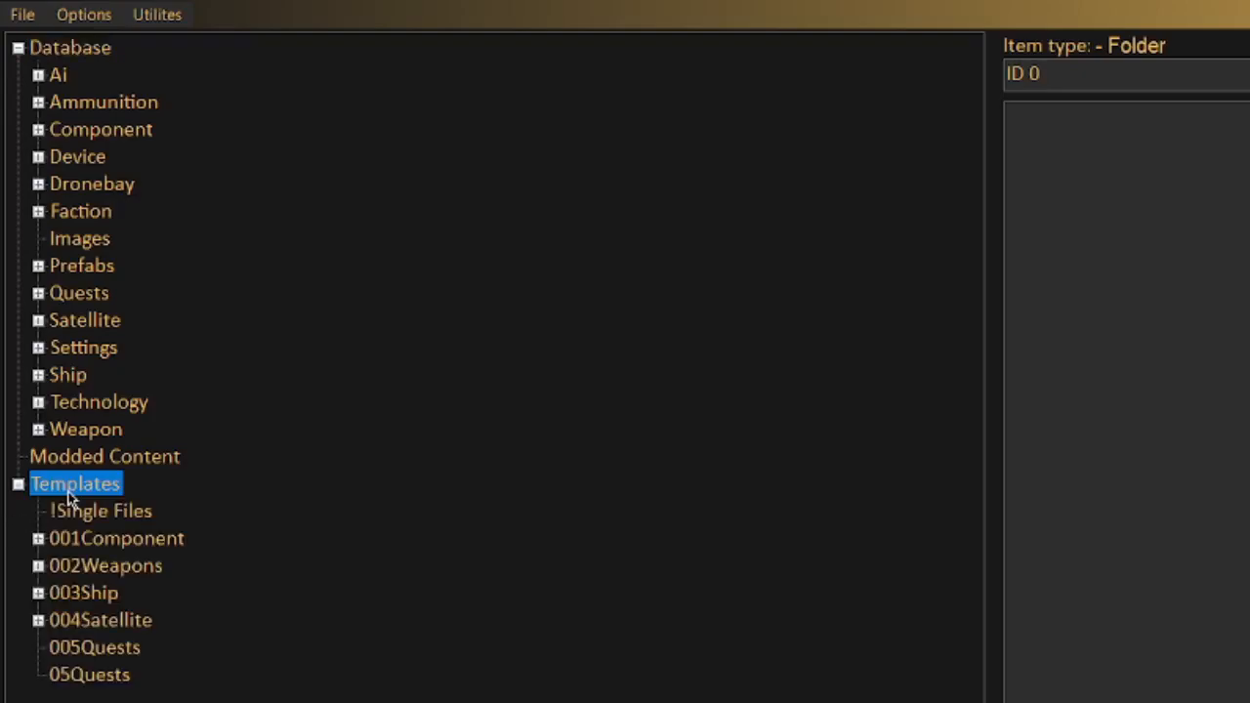
pyautogui.doubleClick(74, 482)
pyautogui.click(72, 377)
pyautogui.doubleClick(76, 379)
pyautogui.scroll(4, 117, 293)
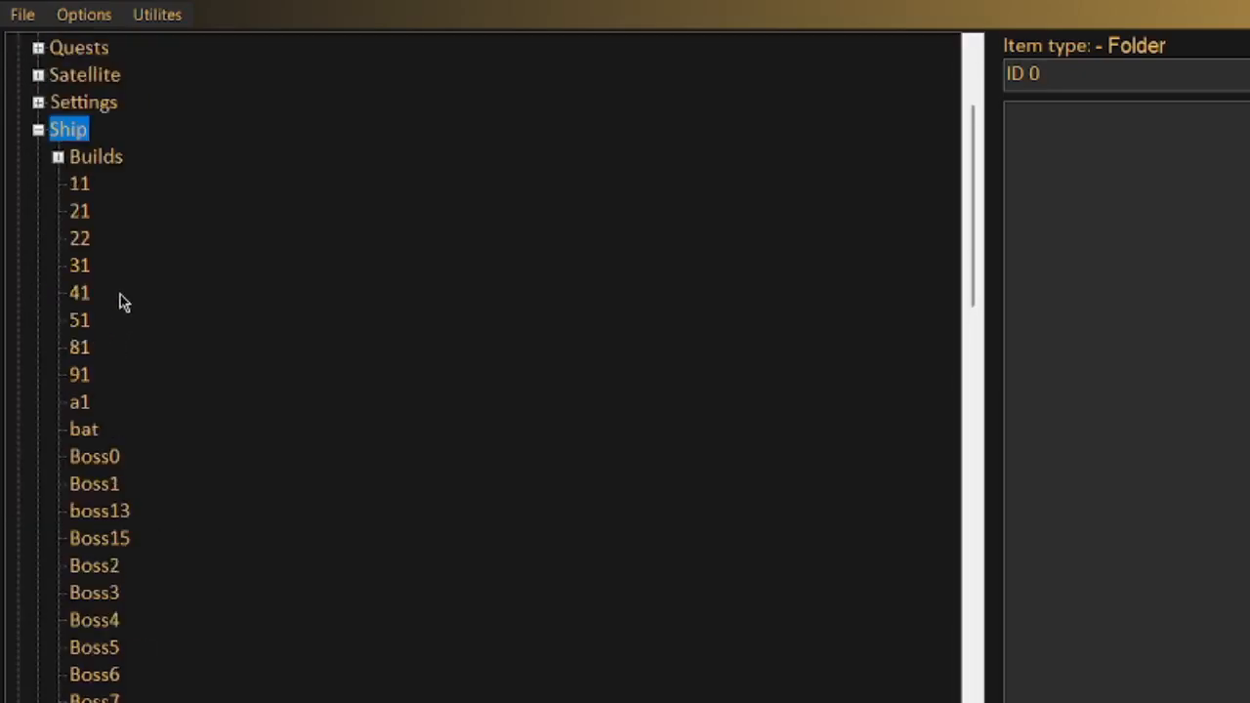
pyautogui.doubleClick(61, 385)
pyautogui.doubleClick(87, 47)
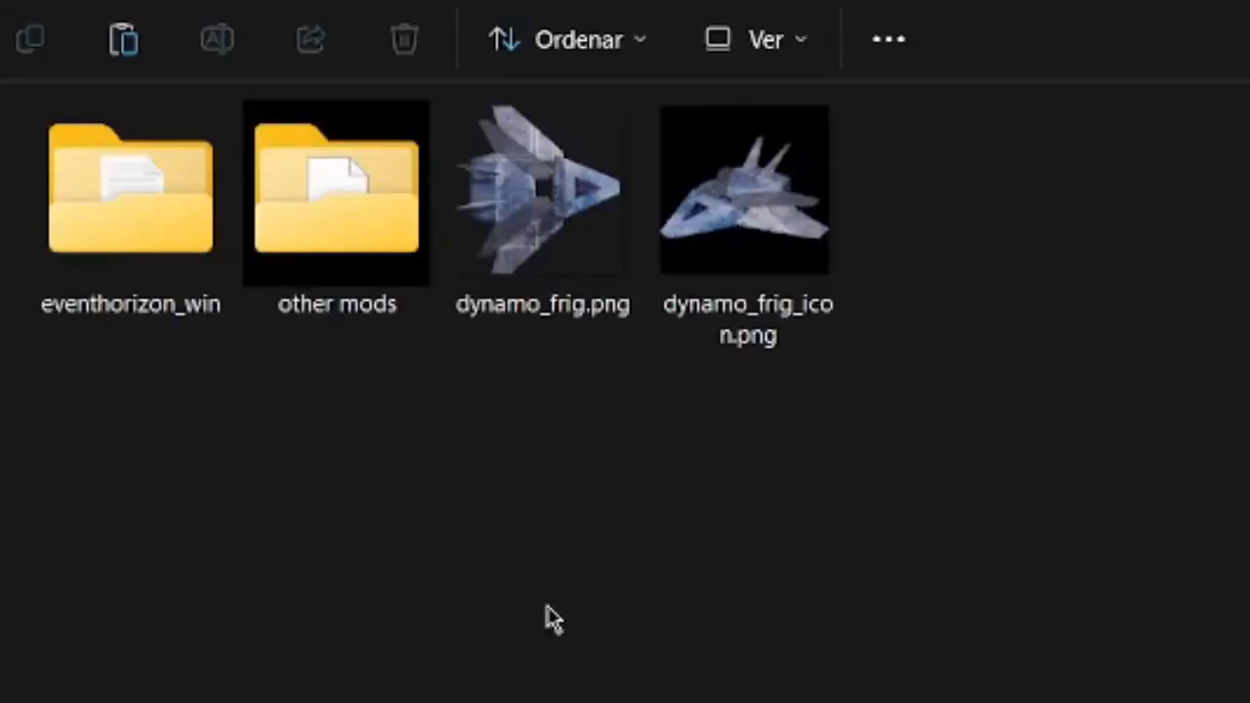
# In the file manager, copy dynamo_frig.png and dynamo_frig_icon.png and go to eventhorizon_win > Mods > TutorialMod > Modded Content.
pyautogui.moveTo(518, 595); pyautogui.dragTo(817, 382)
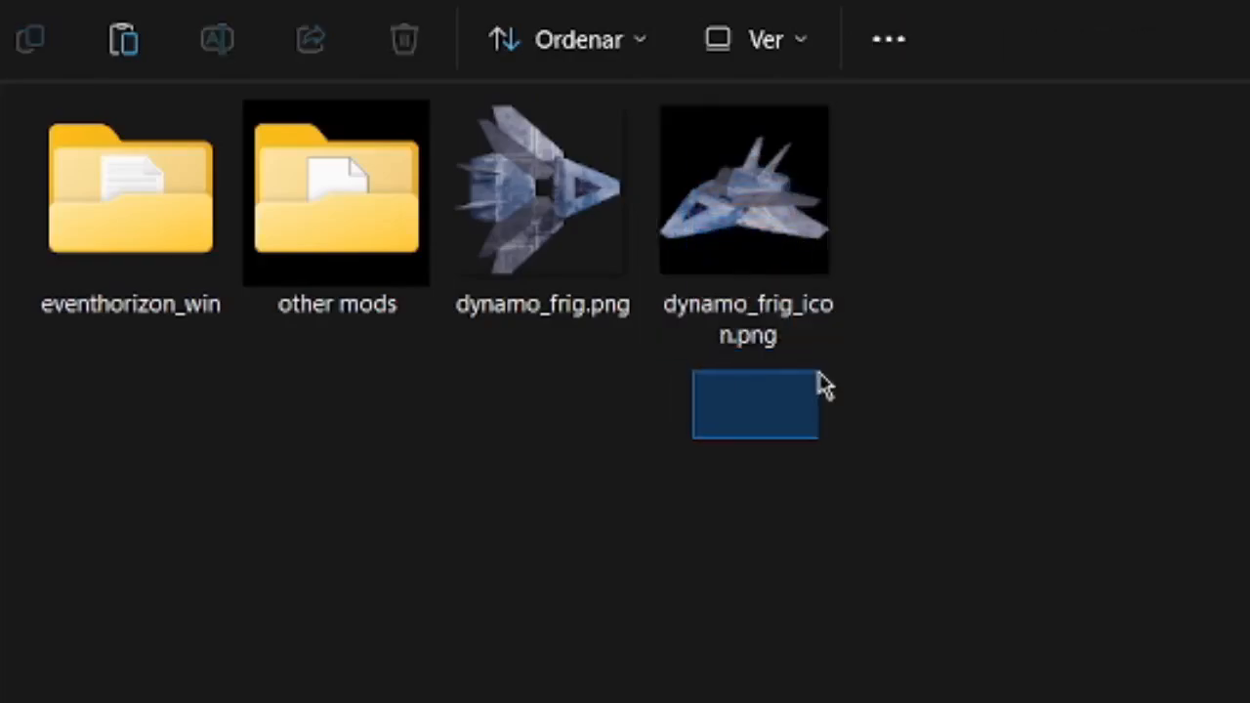
pyautogui.moveTo(862, 424); pyautogui.dragTo(517, 267)
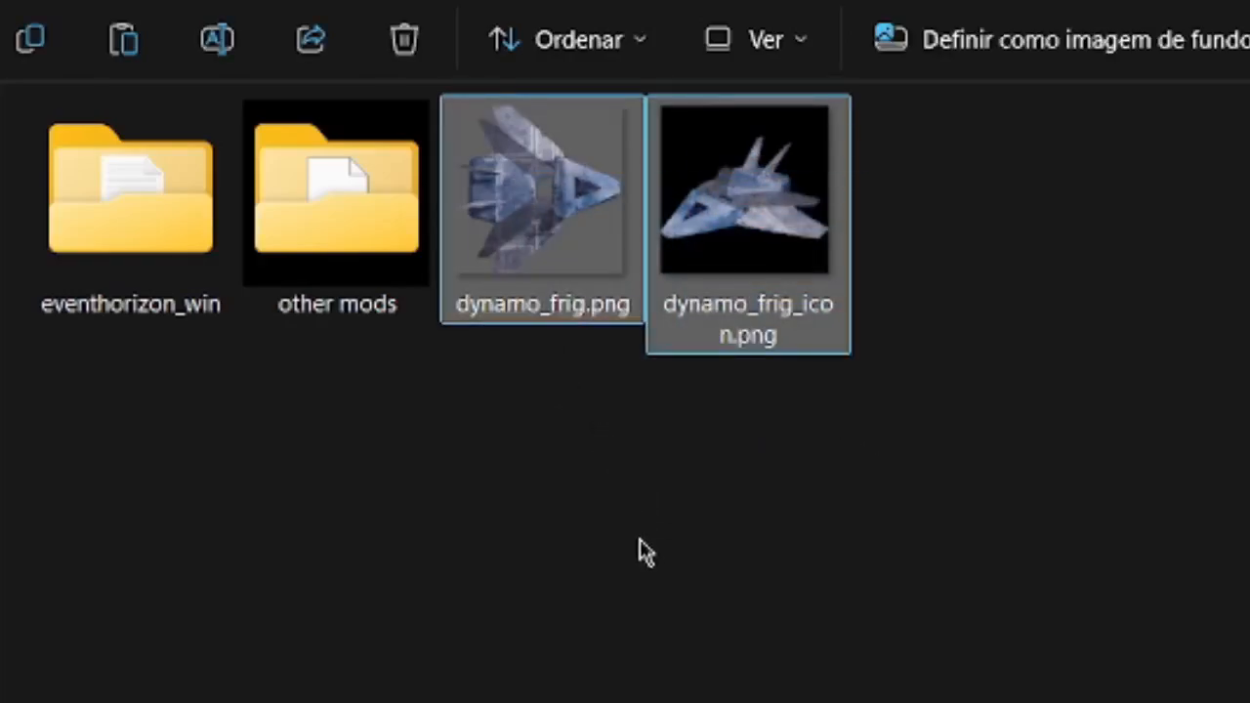
pyautogui.doubleClick(138, 272)
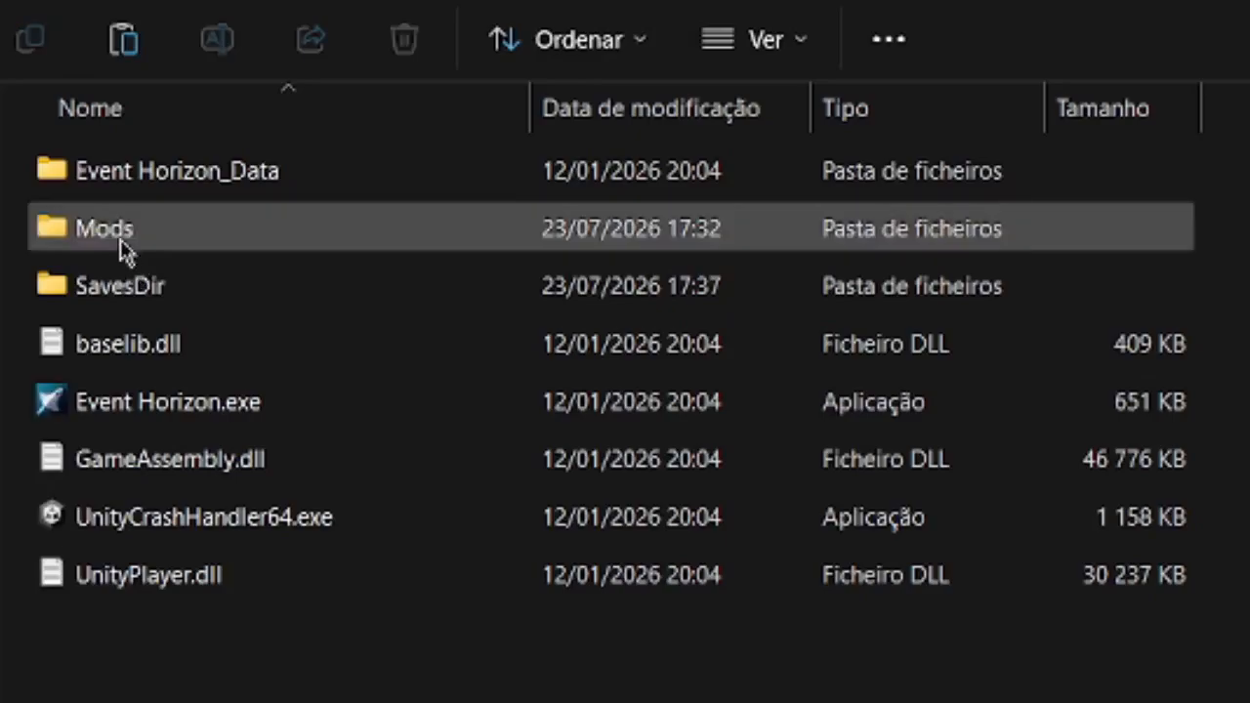
pyautogui.doubleClick(119, 240)
pyautogui.click(190, 284)
pyautogui.doubleClick(190, 283)
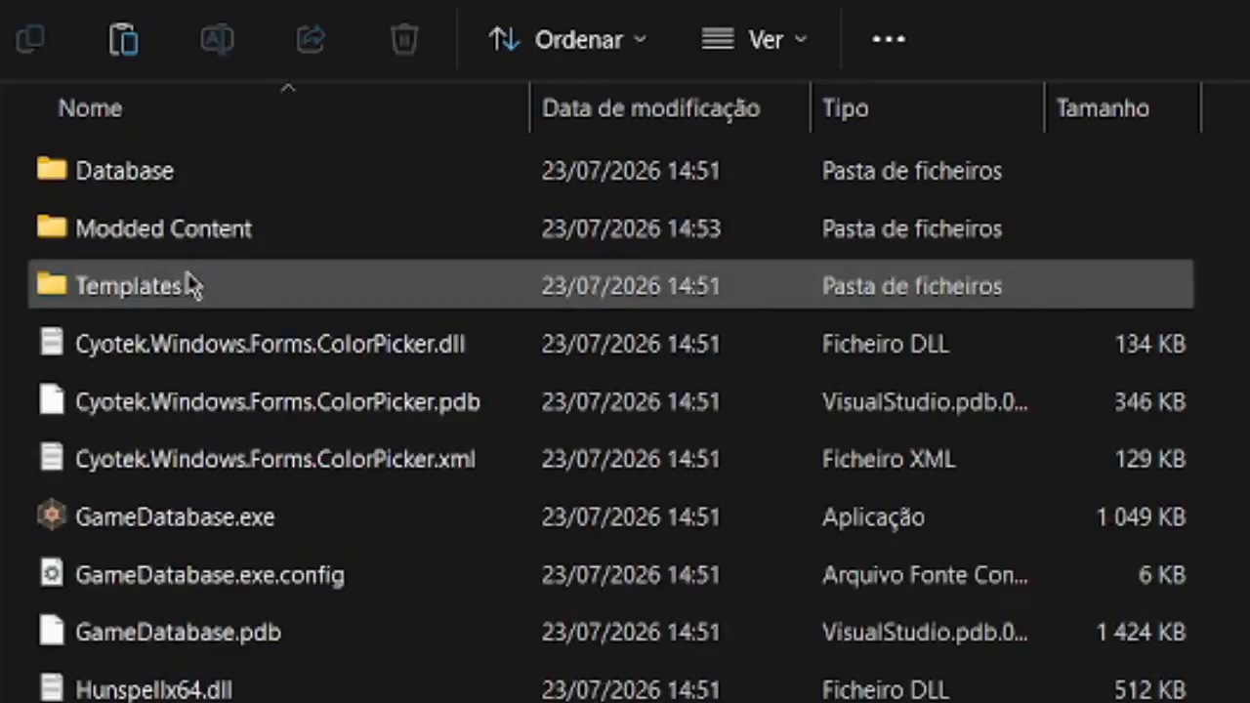
pyautogui.doubleClick(1171, 231)
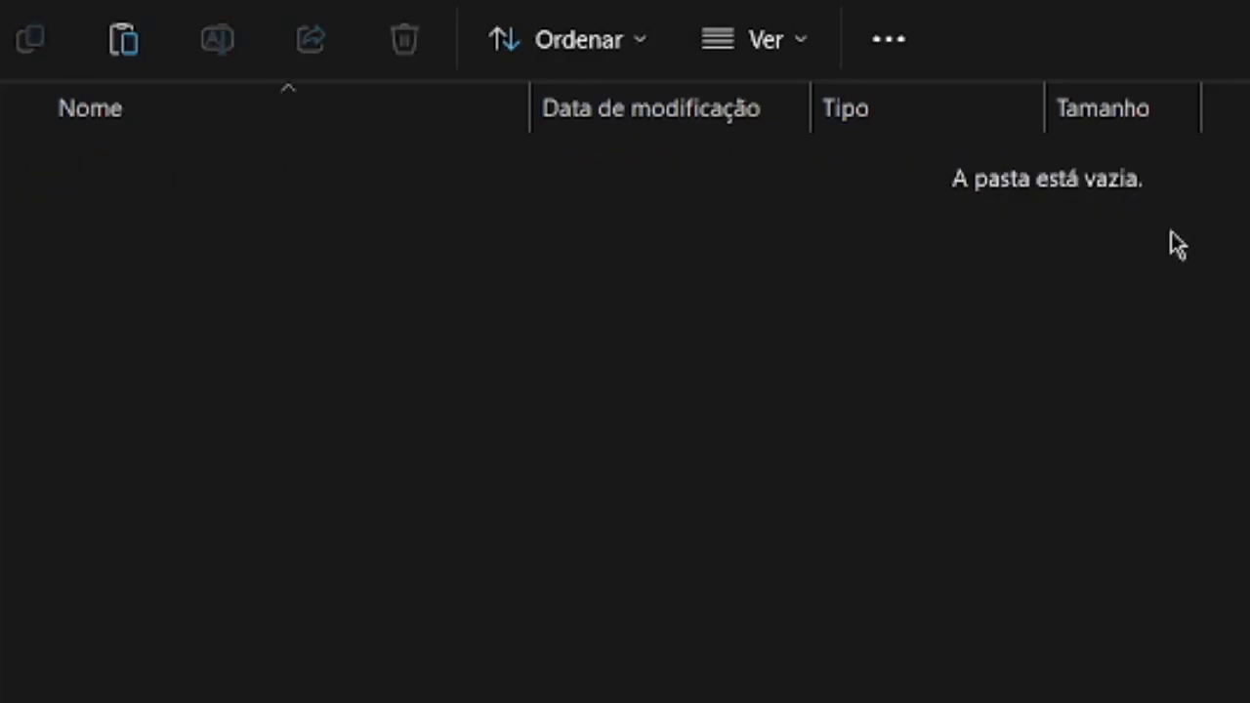
# Create a folder named Images inside Modded Content and open it.
pyautogui.rightClick(543, 451)
pyautogui.moveTo(879, 701)
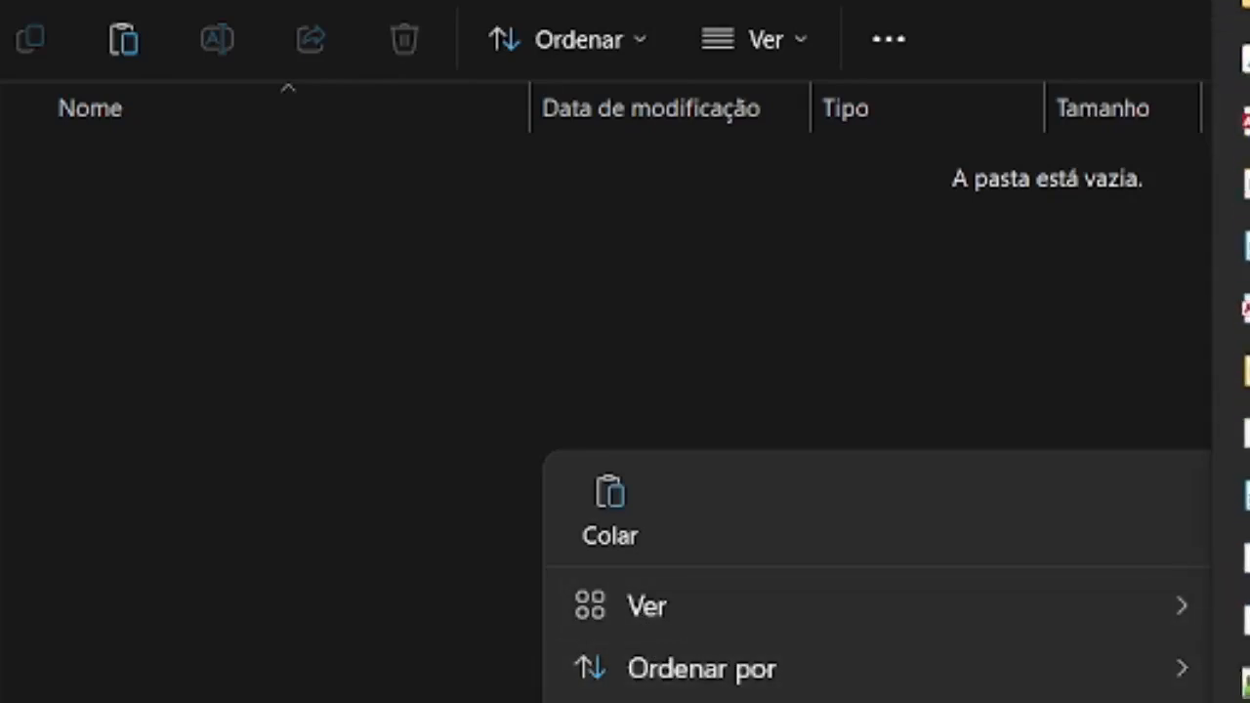
pyautogui.click(1237, 6)
pyautogui.write('Images')
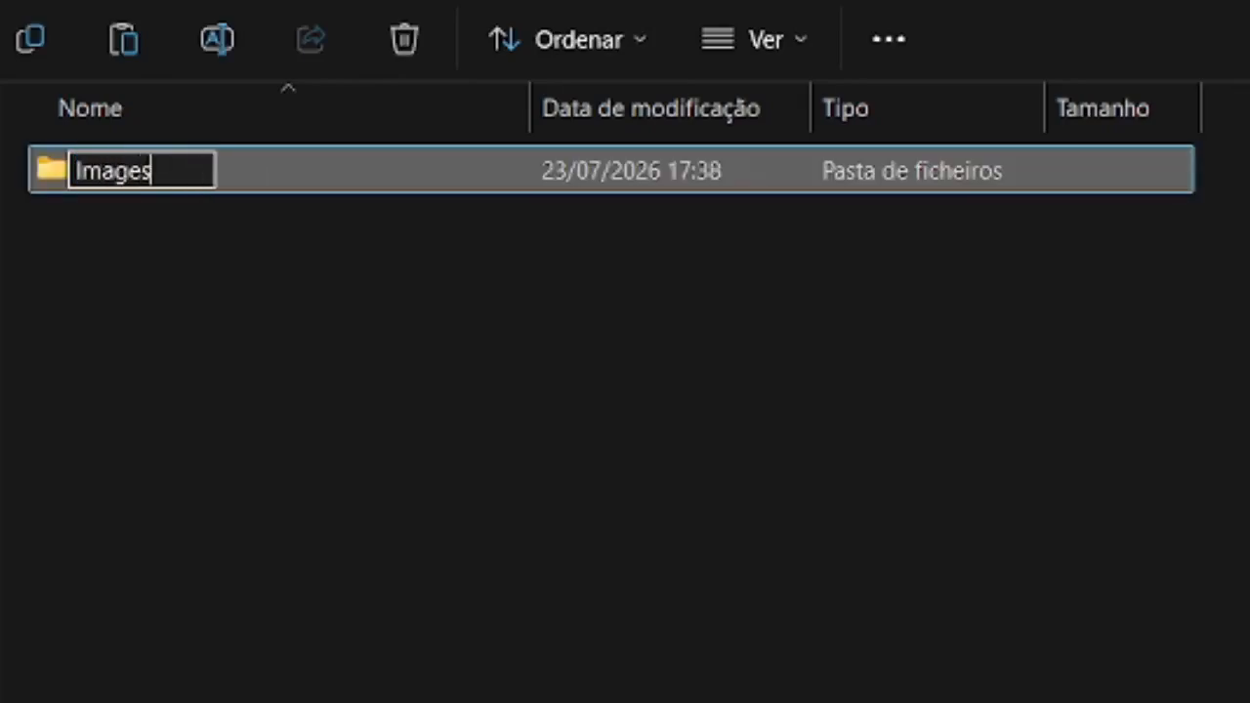
pyautogui.press('Return')
pyautogui.press('Return')
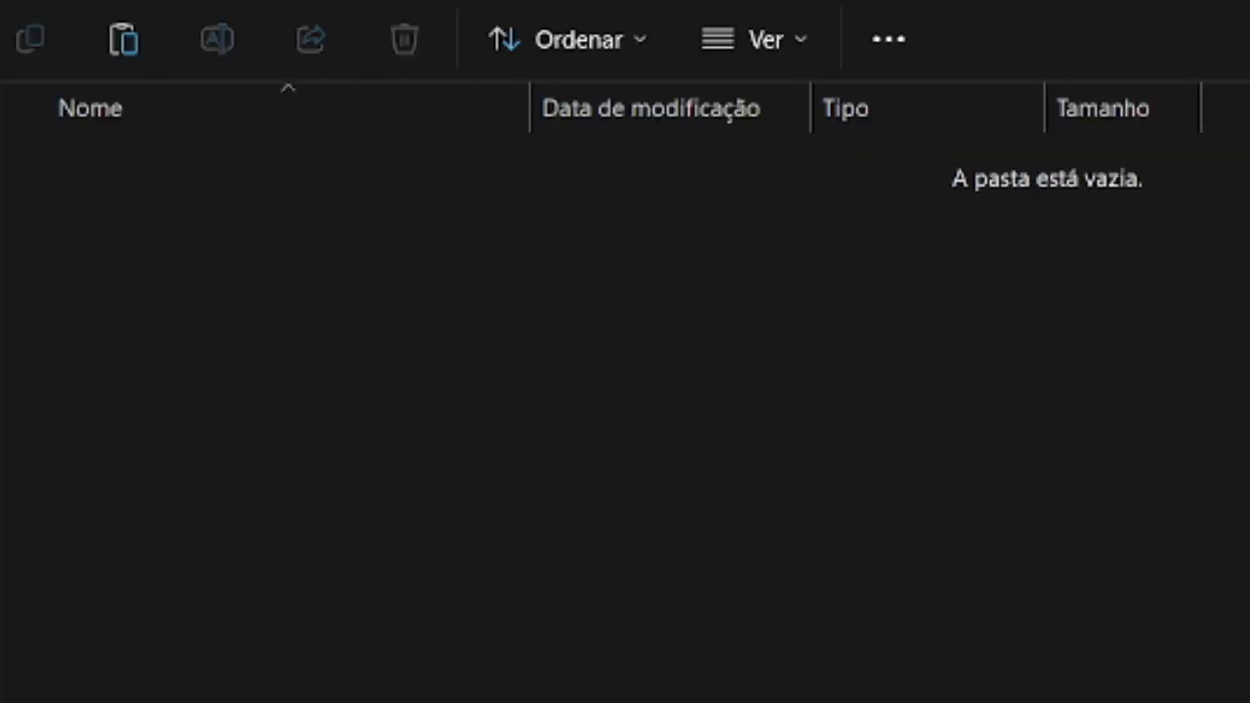
# Create a subfolder named Ships inside Images and open it.
pyautogui.rightClick(540, 466)
pyautogui.moveTo(878, 701)
pyautogui.click(1238, 72)
pyautogui.write('Ships')
pyautogui.press('Return')
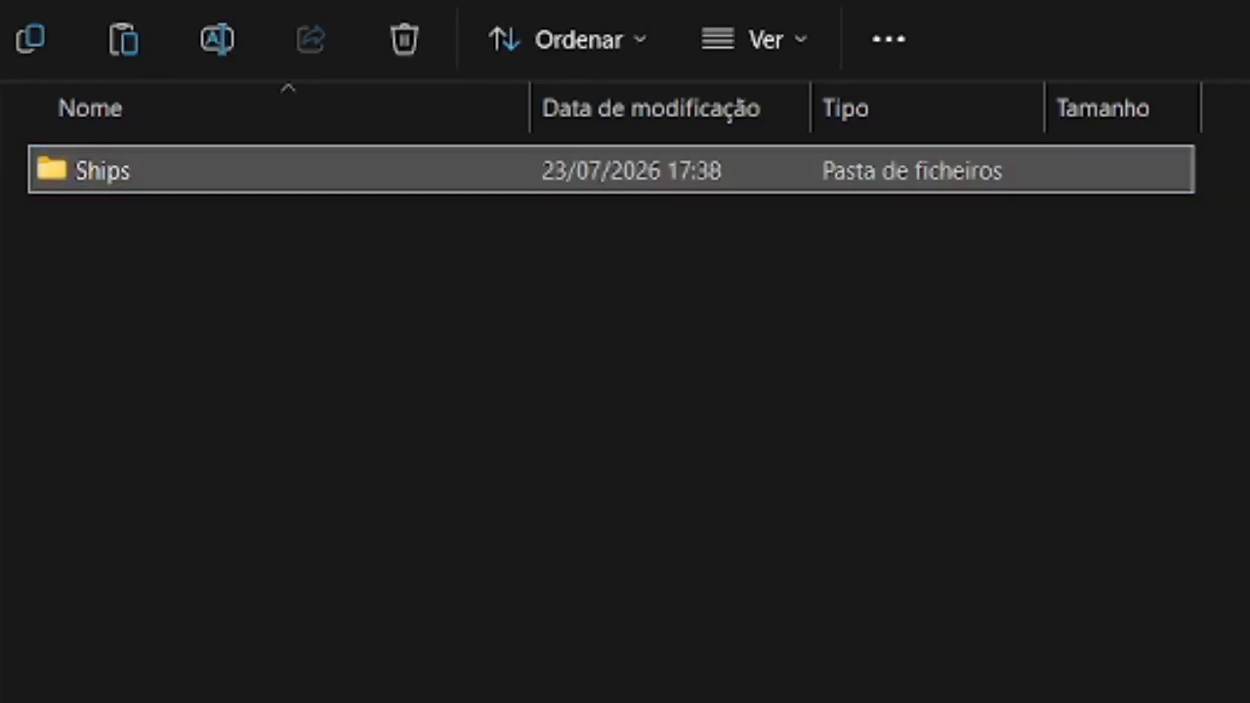
pyautogui.press('Return')
# Paste dynamo_frig.png and dynamo_frig_icon.png into the Ships folder and show them as large thumbnails.
pyautogui.hotkey('ctrl', 'v')
pyautogui.click(1084, 562)
pyautogui.scroll(5, 415, 369)
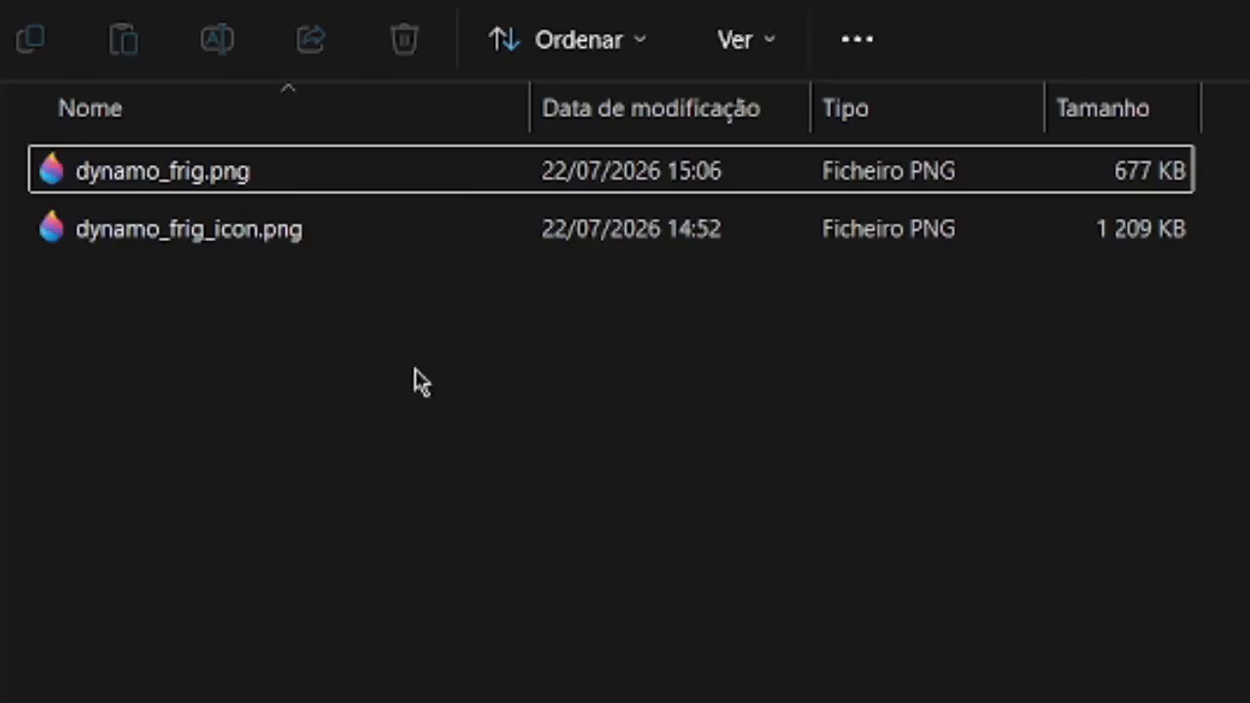
pyautogui.scroll(3, 415, 369)
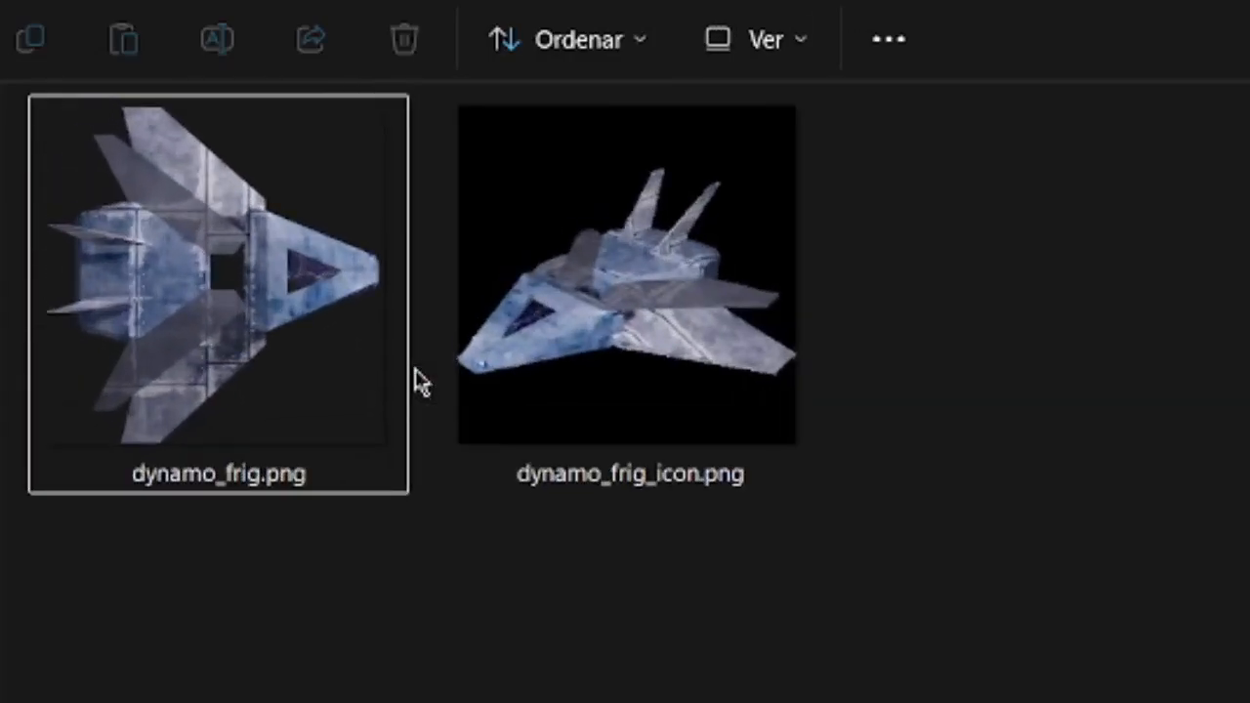
pyautogui.moveTo(101, 658); pyautogui.dragTo(543, 580)
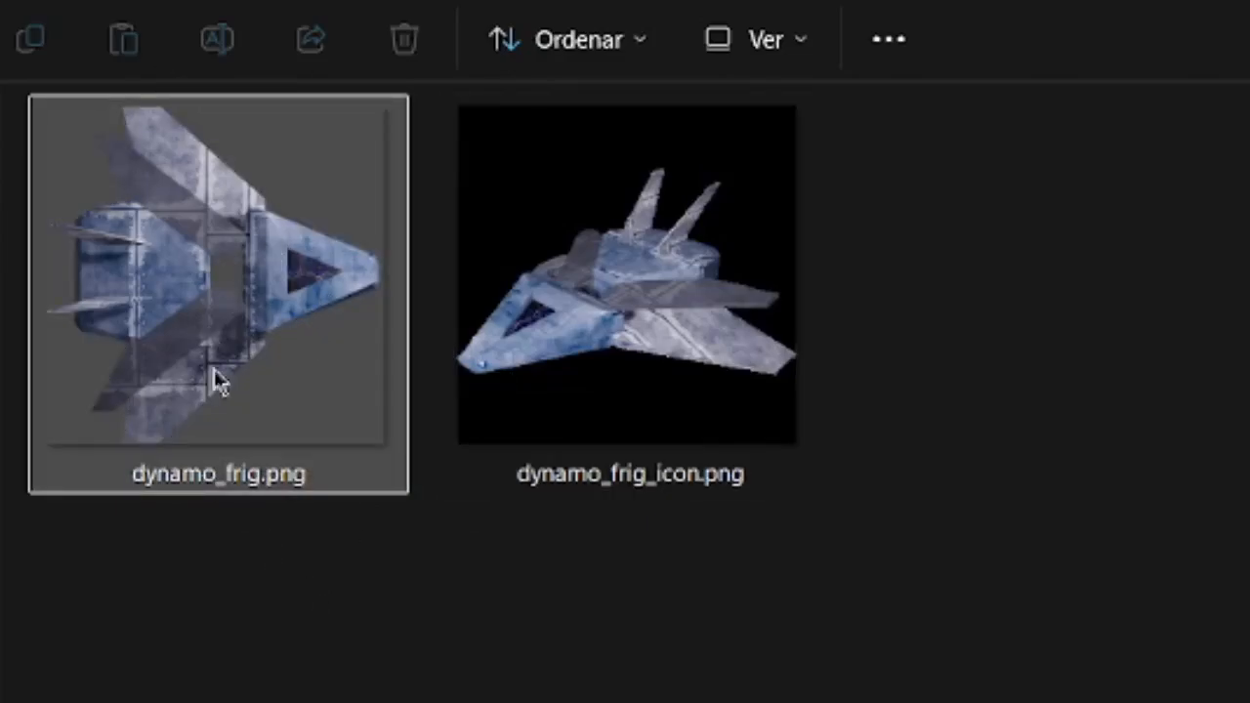
pyautogui.click(212, 302)
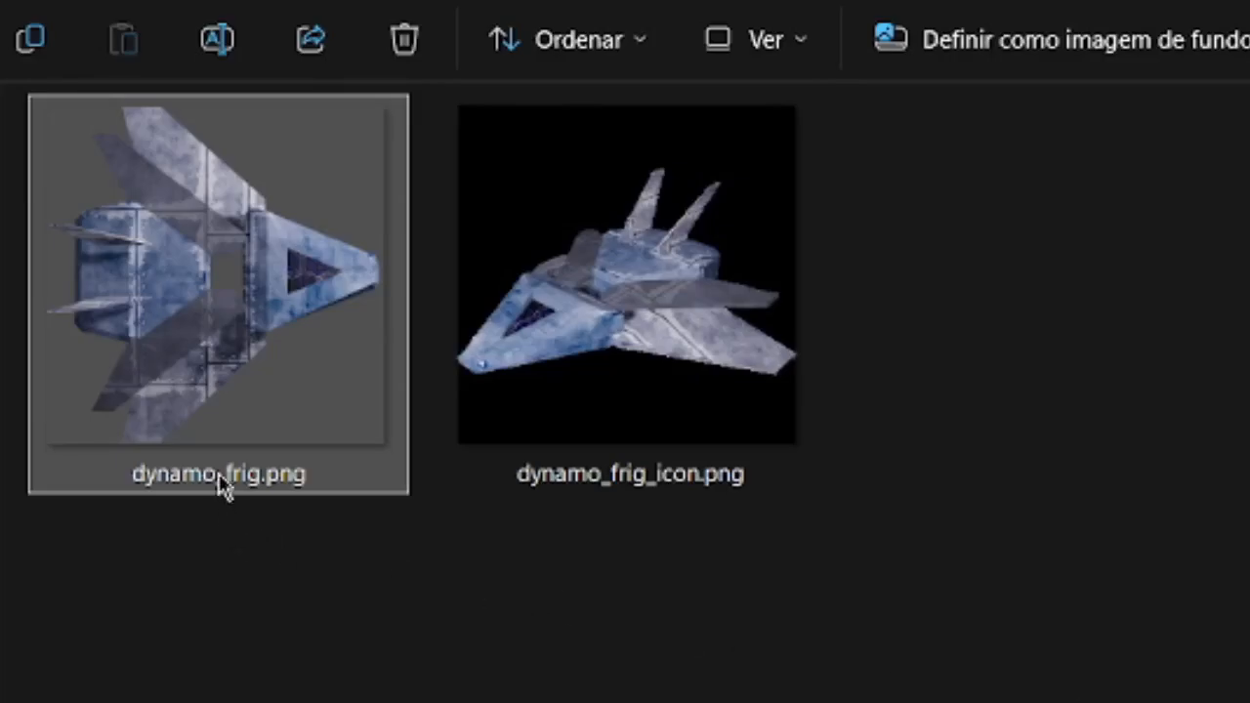
pyautogui.moveTo(220, 478)
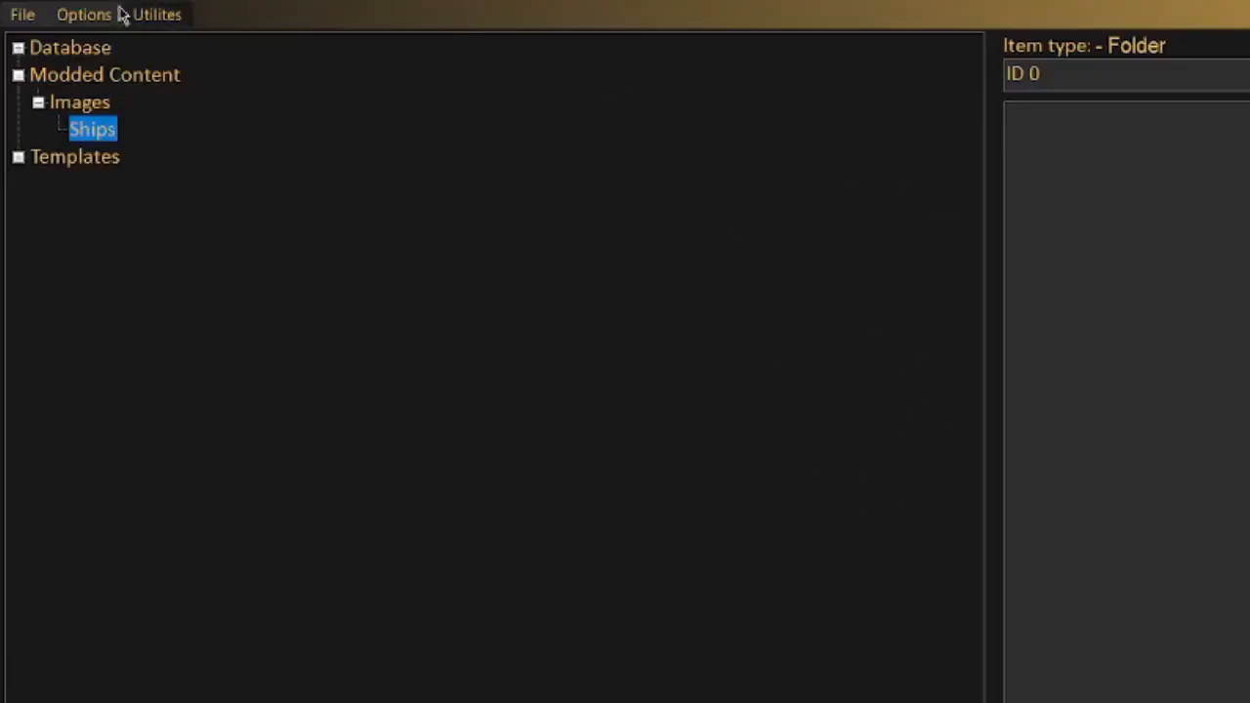
# Switch to the game database editor, reload the database, and create a folder named Ships under Modded Content.
pyautogui.click(18, 20)
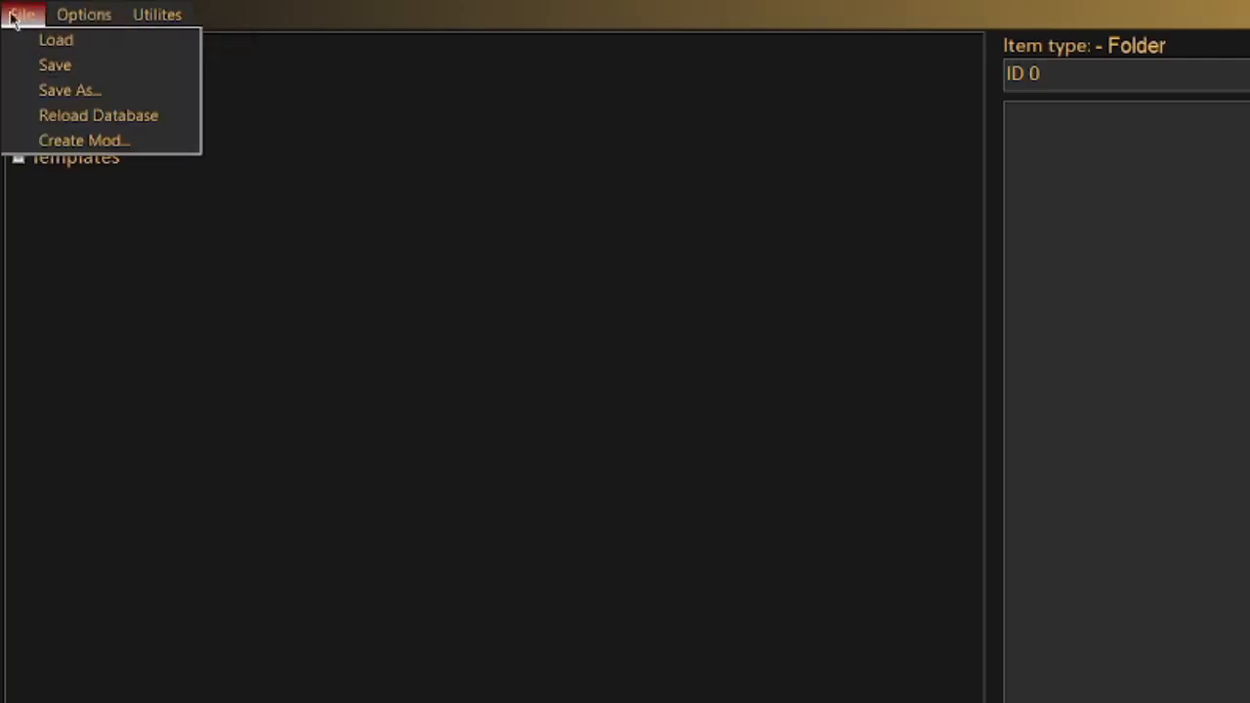
pyautogui.click(42, 119)
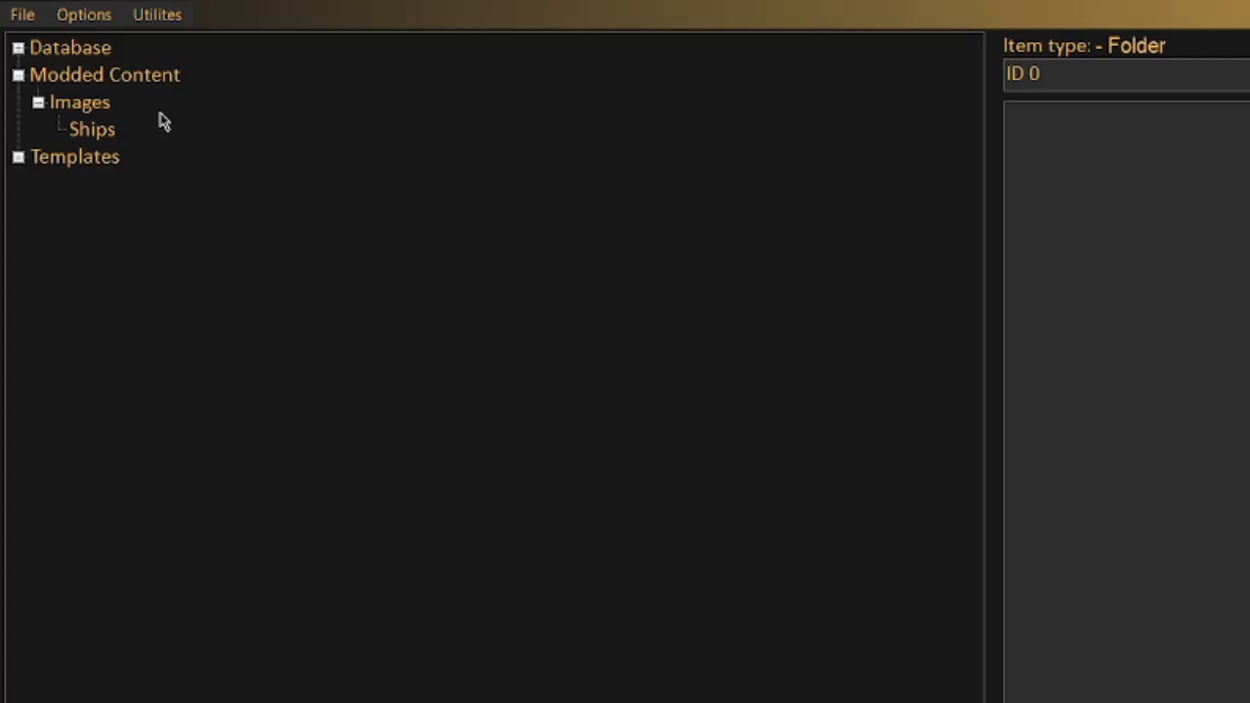
pyautogui.rightClick(125, 76)
pyautogui.moveTo(242, 46)
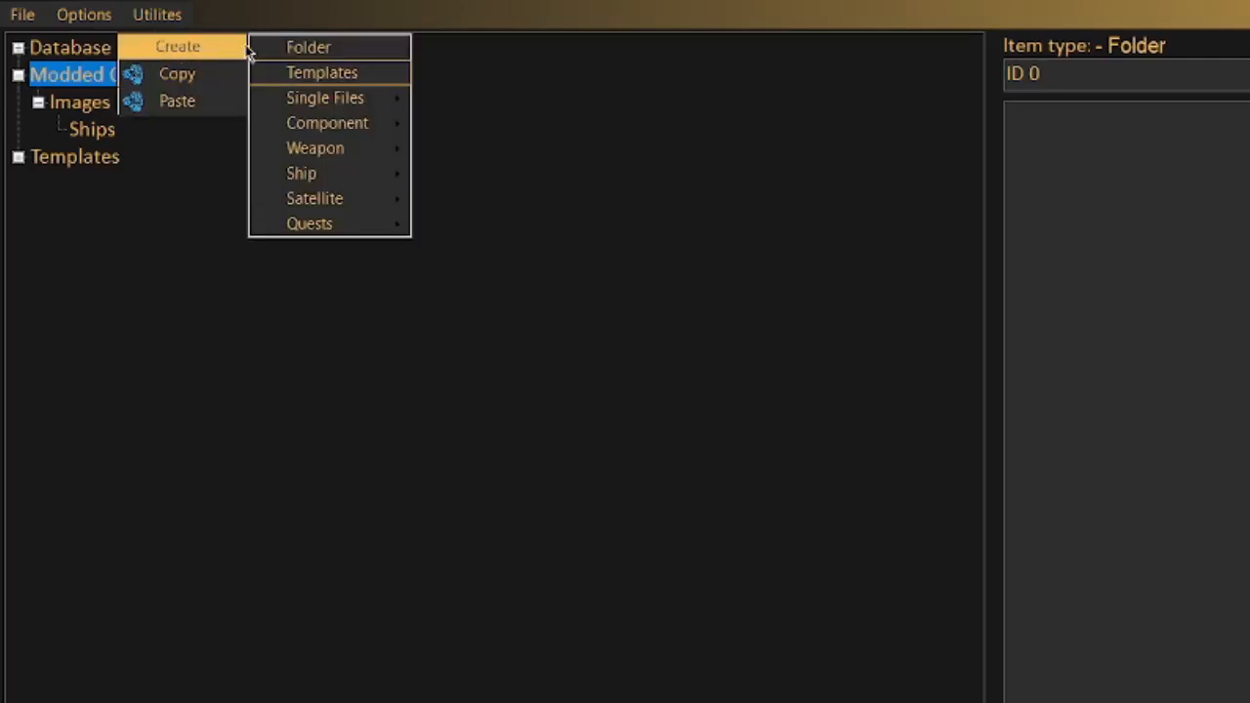
pyautogui.click(308, 47)
pyautogui.write('Ships')
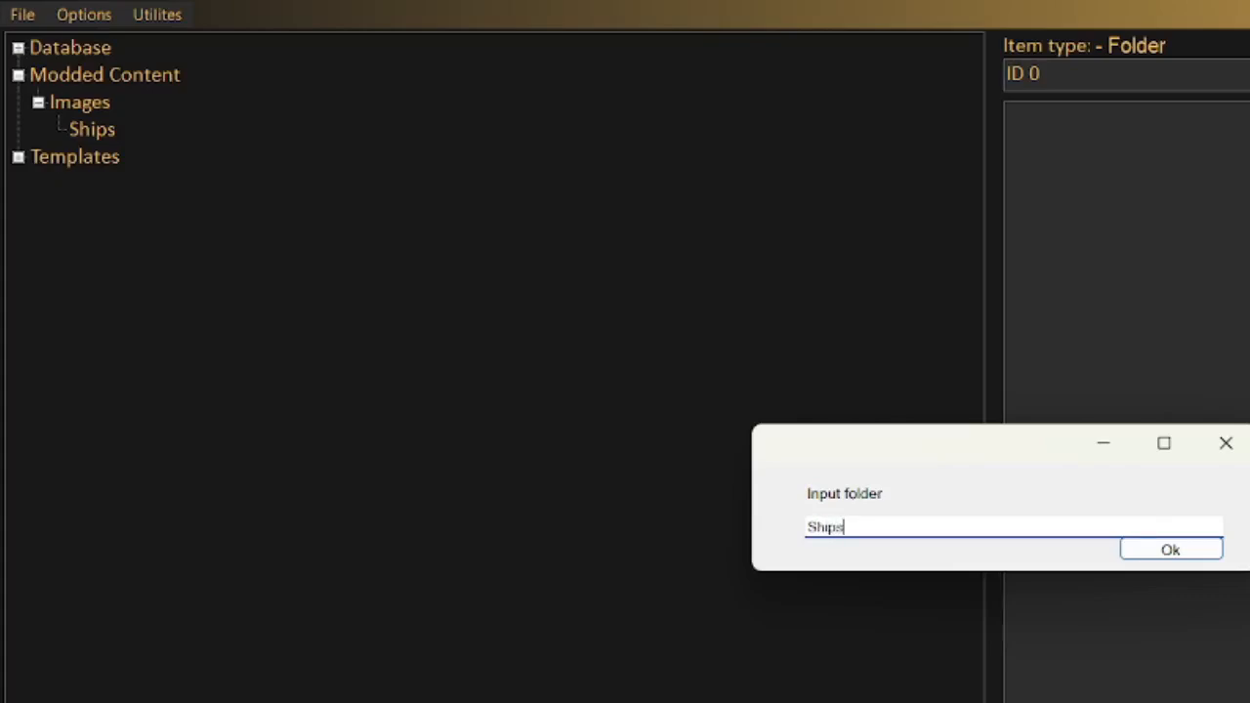
pyautogui.press('Return')
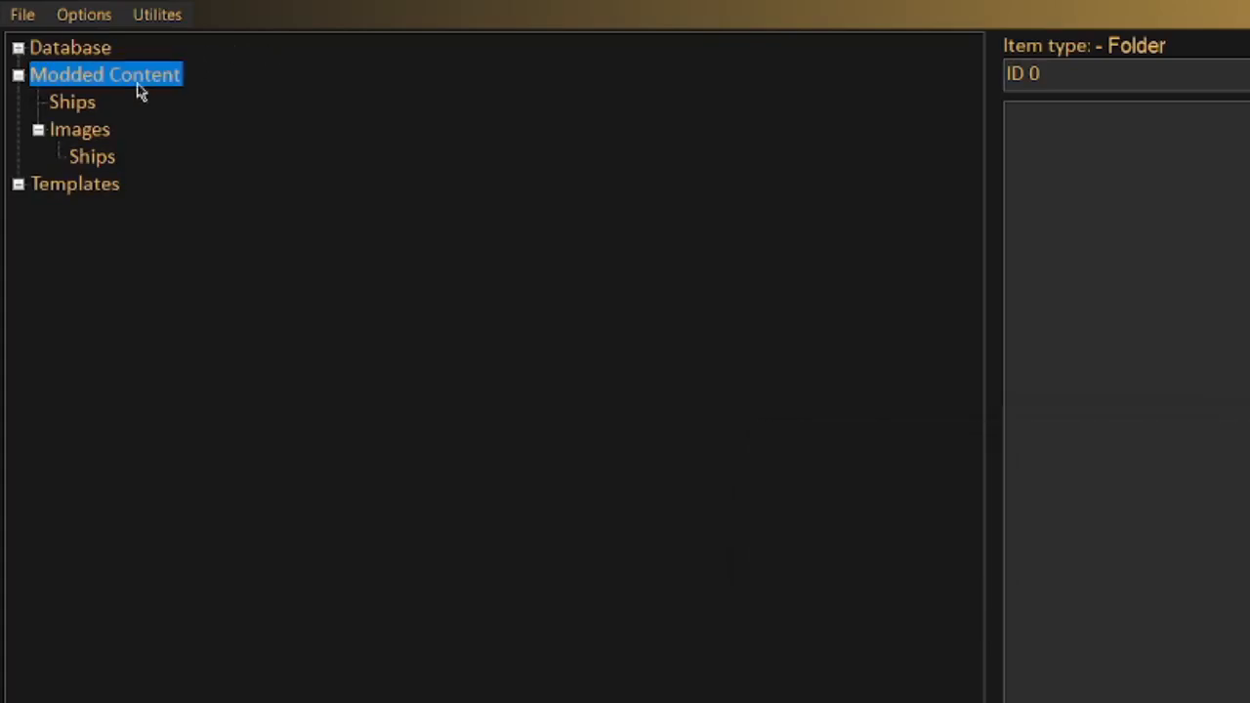
# Create a ship with 0* builds in the Modded Content Ships folder, using file name TutorialShip and ID 1001.
pyautogui.rightClick(85, 105)
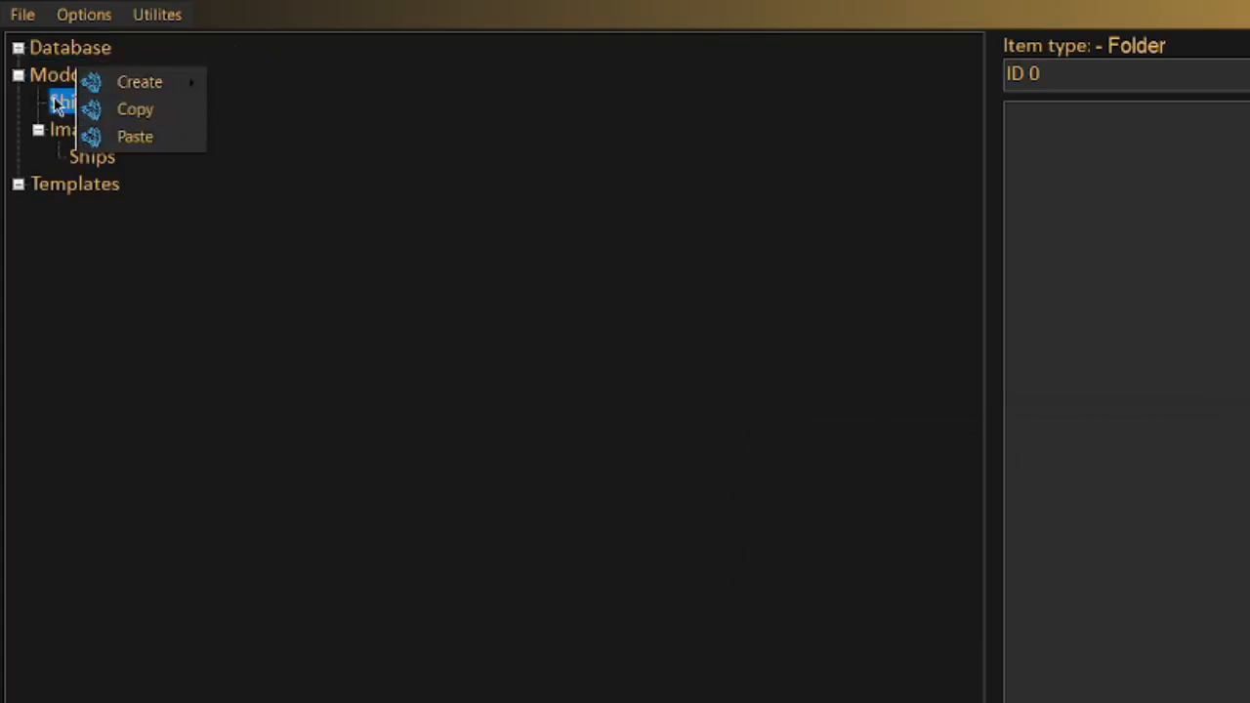
pyautogui.moveTo(135, 86)
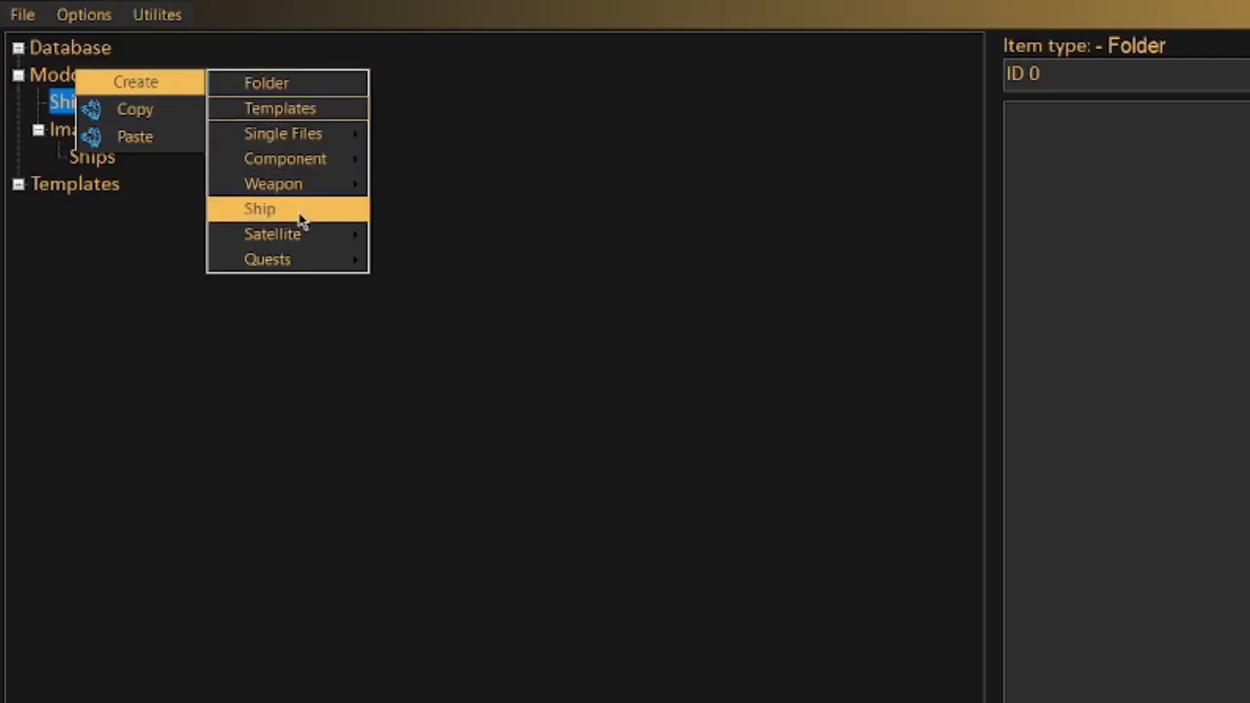
pyautogui.moveTo(301, 213)
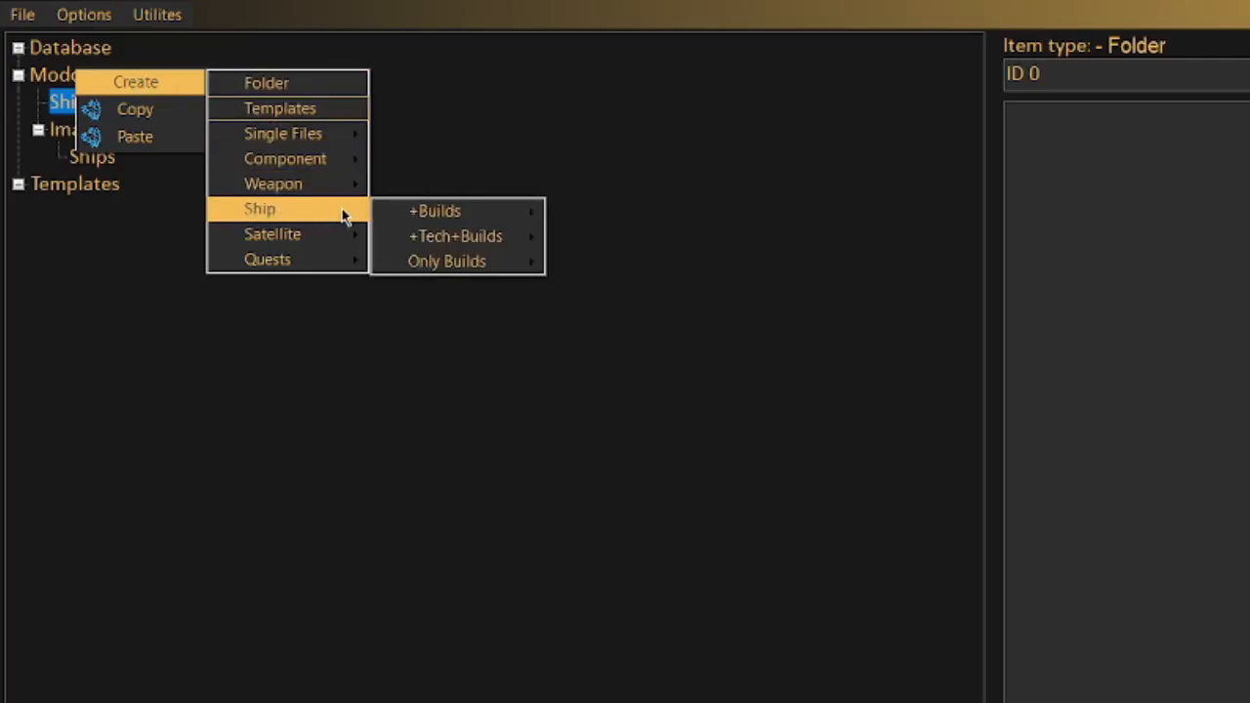
pyautogui.moveTo(457, 212)
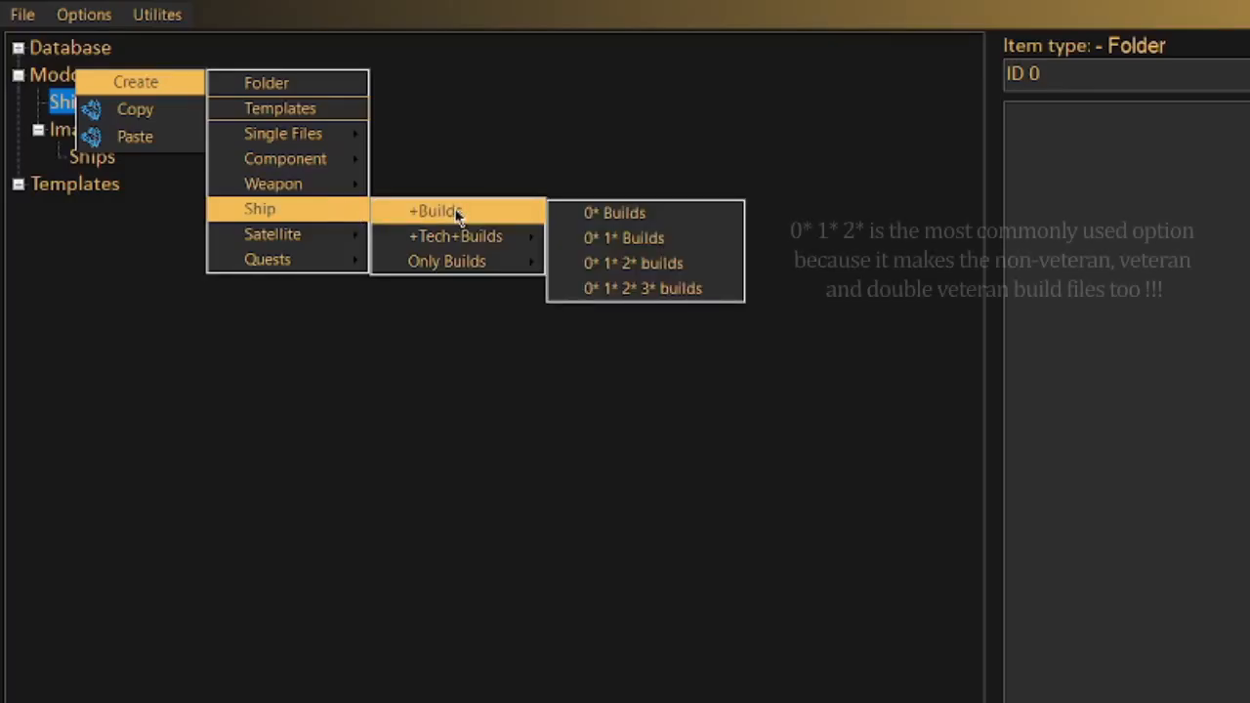
pyautogui.click(576, 224)
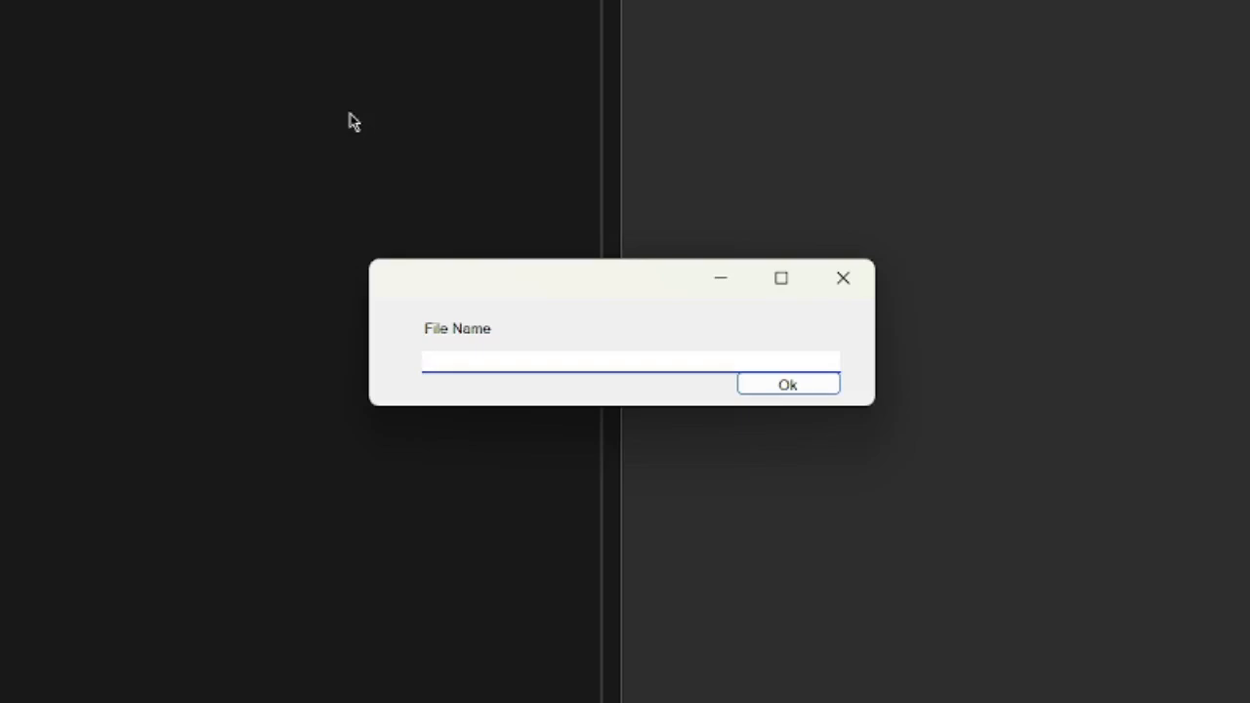
pyautogui.write('T')
pyautogui.write('utorialMap')
pyautogui.press('Return')
pyautogui.write('1001')
pyautogui.press('Return')
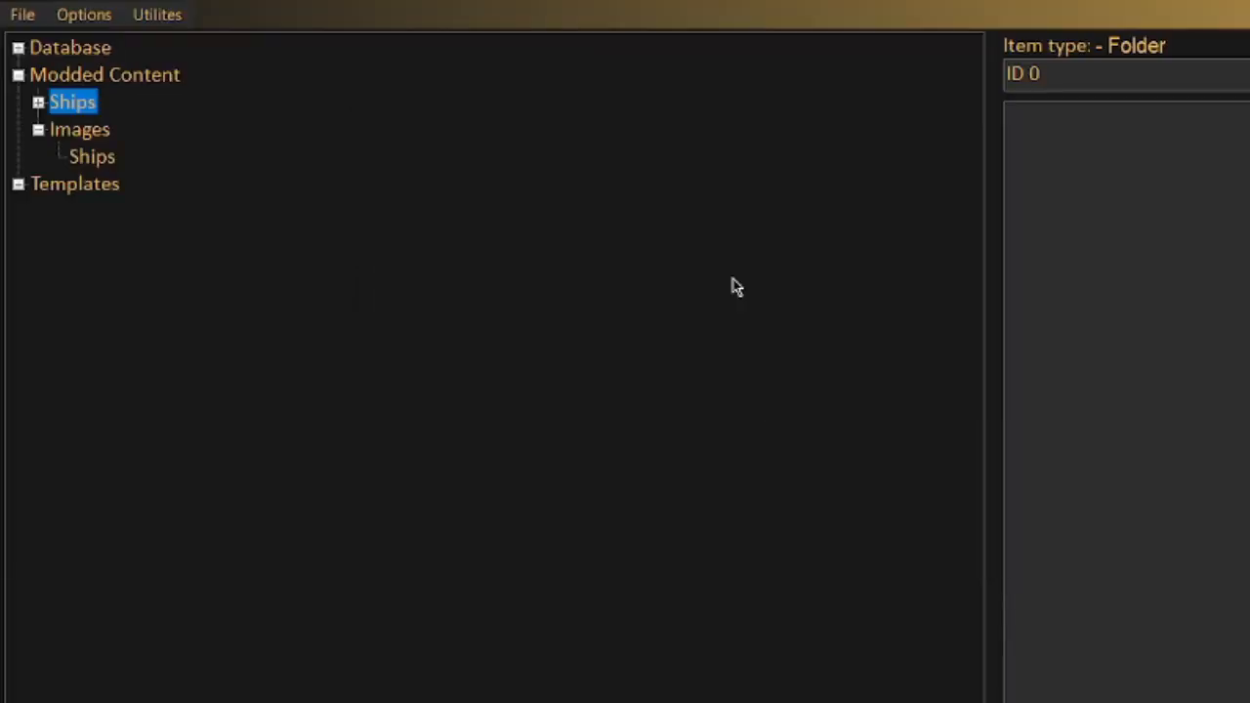
# Expand the Ships and TutorialShip folders and open TutorialShip_ship for editing in a maximized window.
pyautogui.doubleClick(92, 109)
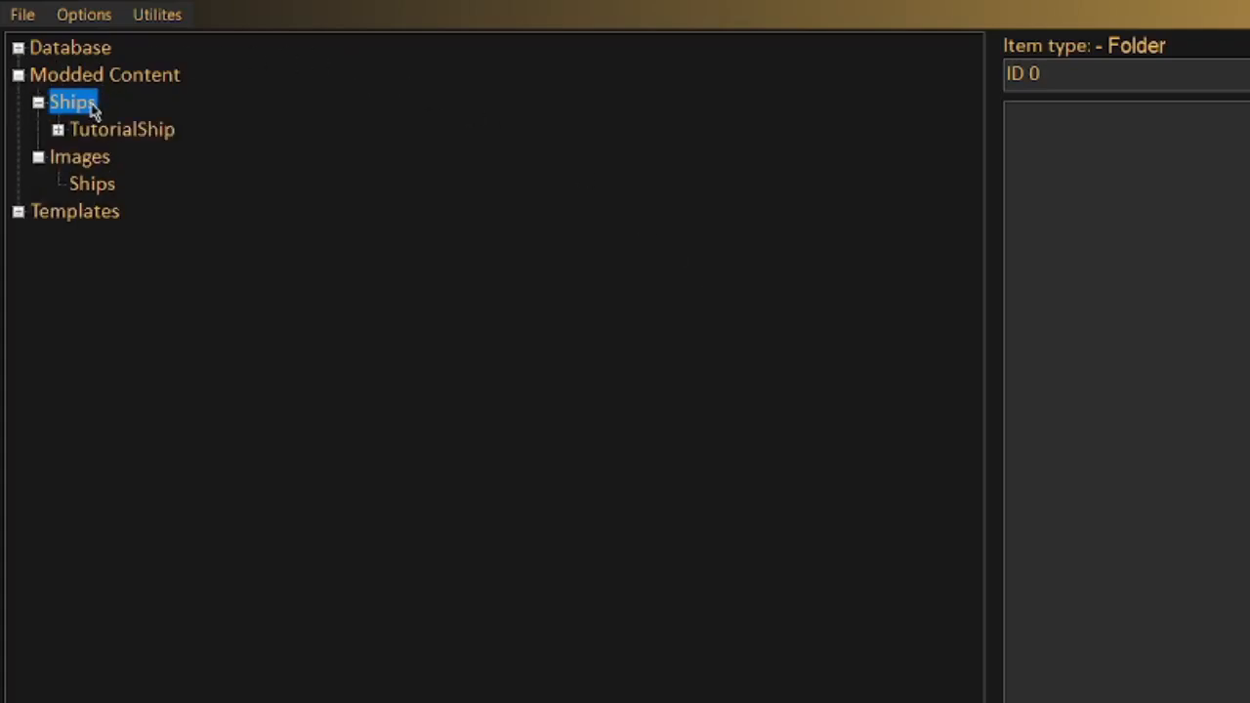
pyautogui.doubleClick(144, 128)
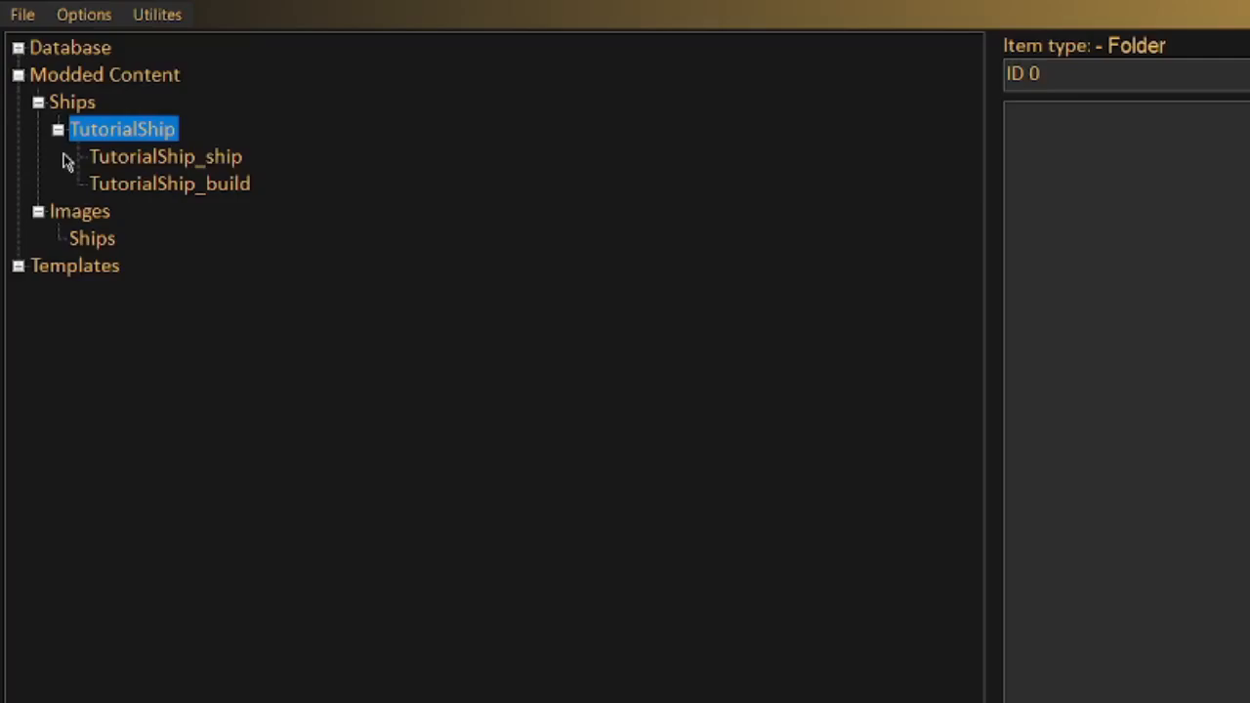
pyautogui.click(209, 161)
pyautogui.click(147, 189)
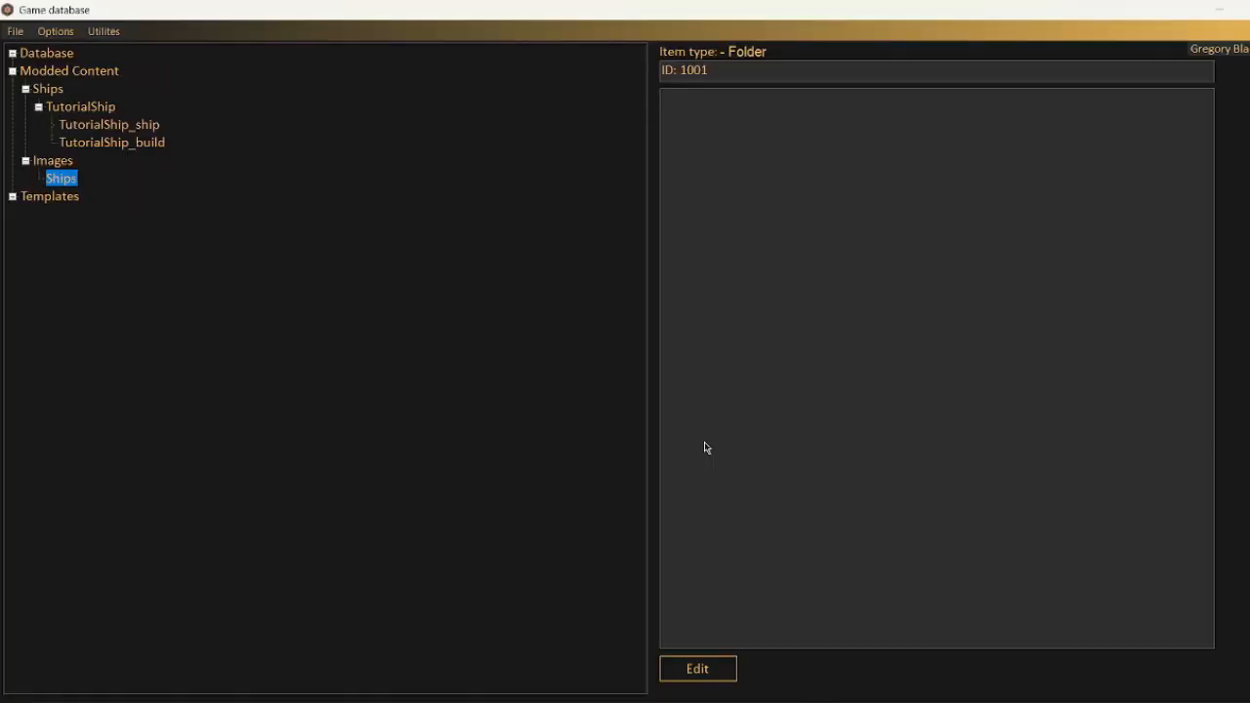
pyautogui.click(138, 129)
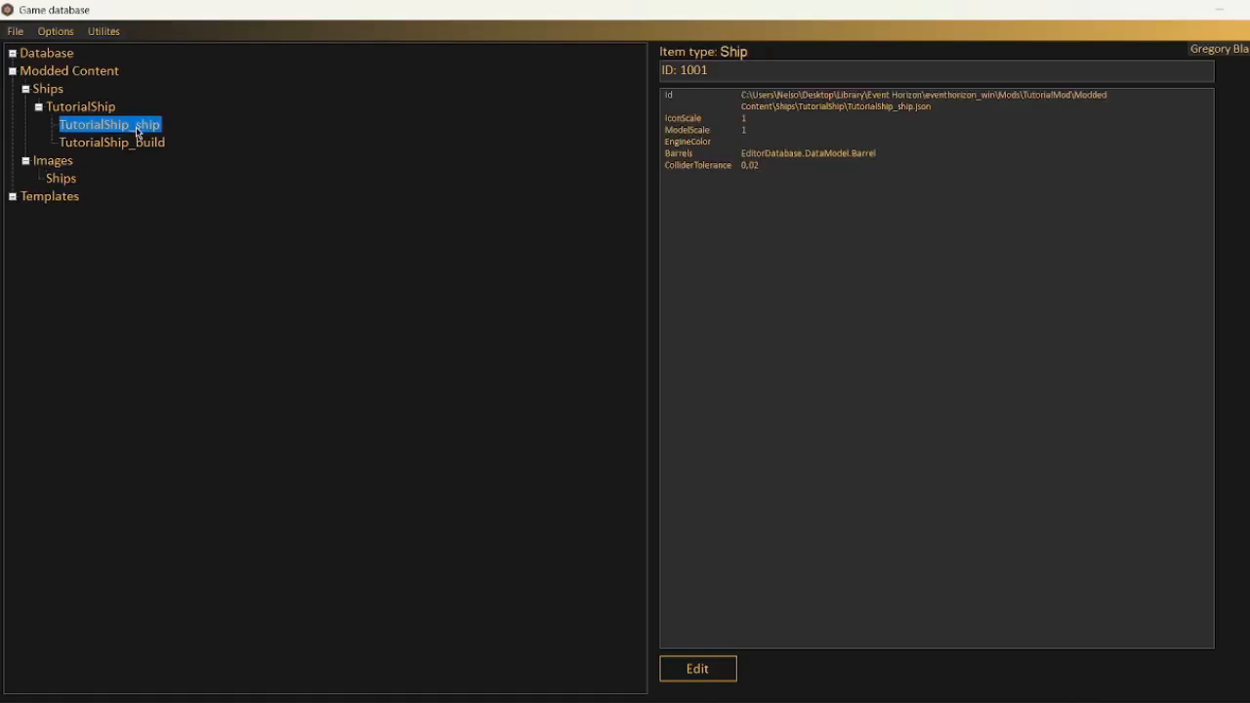
pyautogui.doubleClick(138, 129)
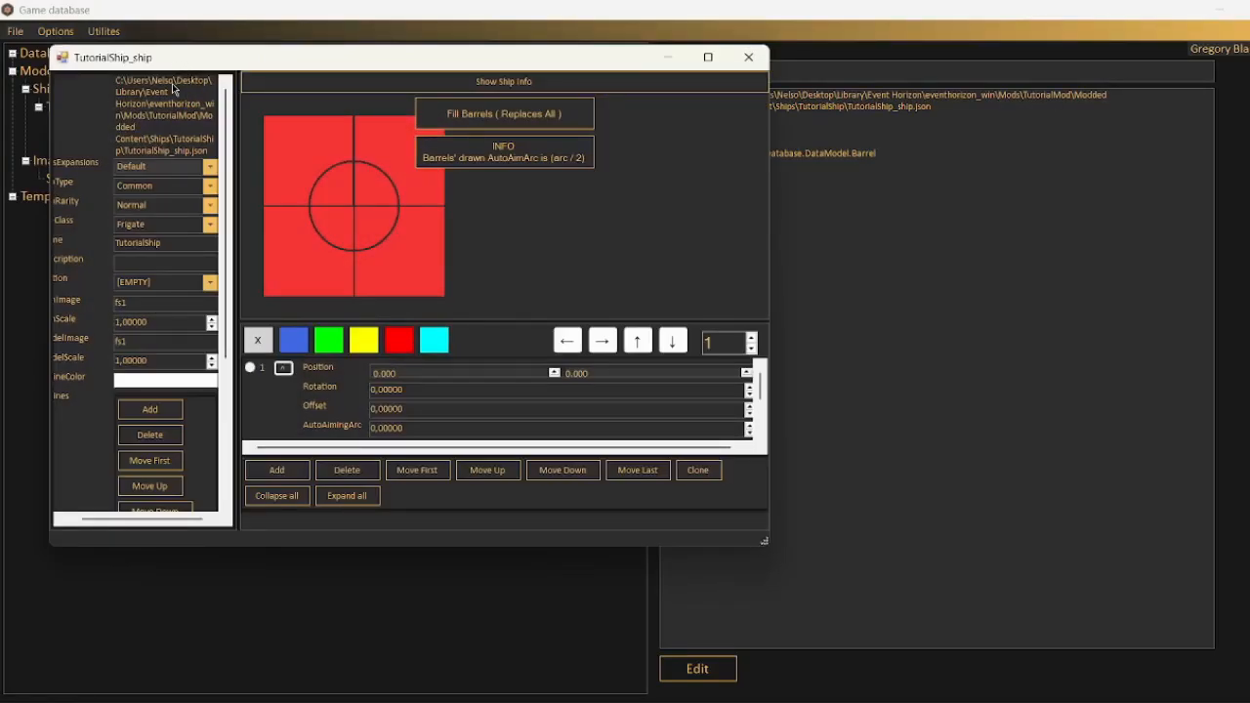
pyautogui.doubleClick(115, 58)
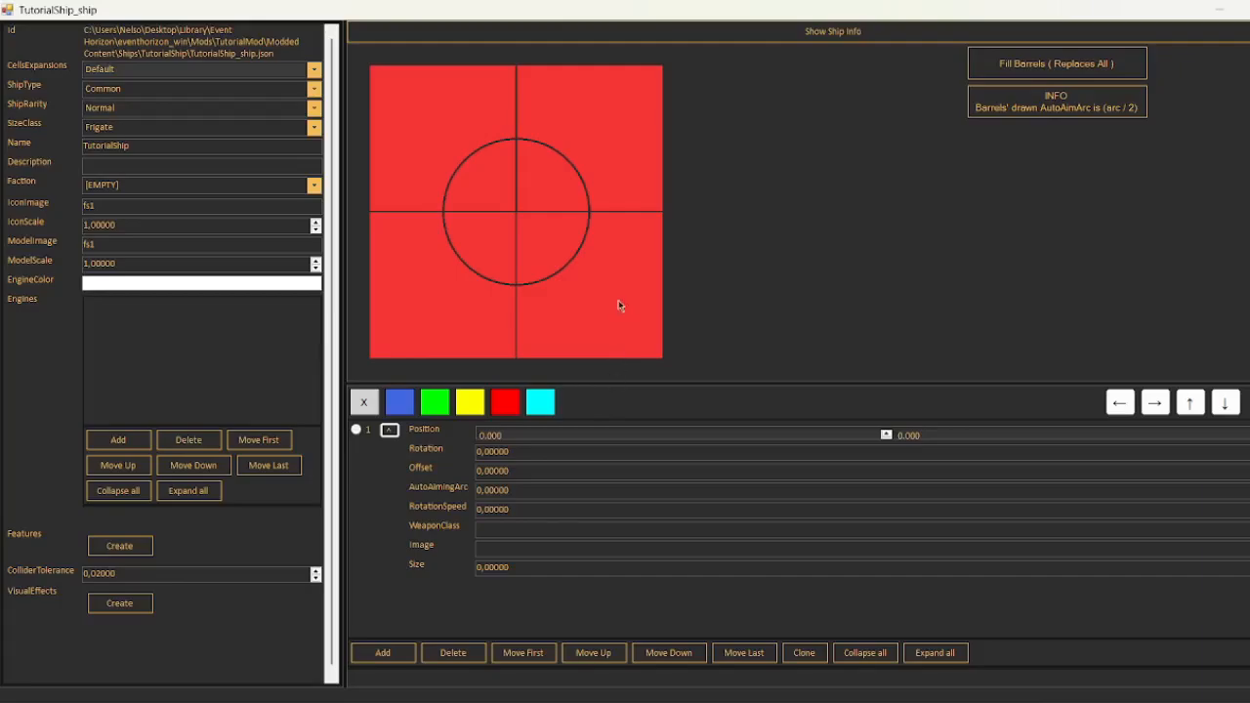
# Clear the red layout cell and set IconImage to dynamo_frig_icon.png and ModelImage to dynamo_frig.png.
pyautogui.click(520, 241)
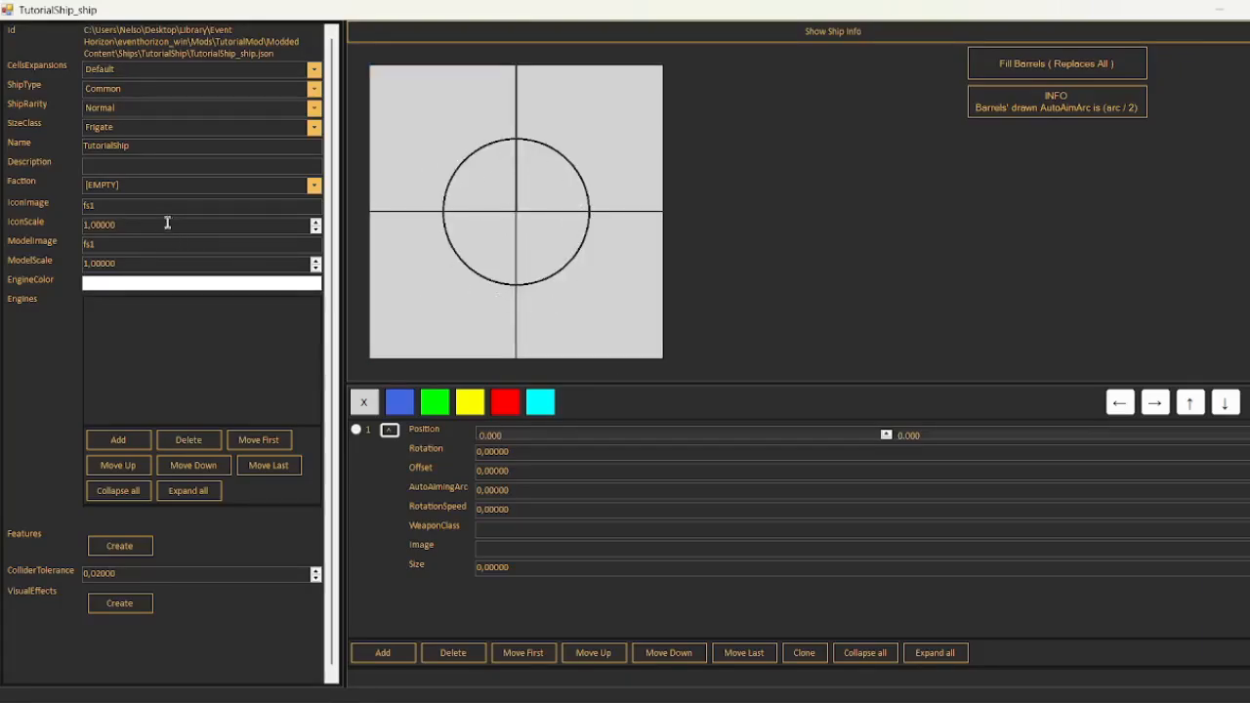
pyautogui.moveTo(156, 211); pyautogui.dragTo(3, 211)
pyautogui.moveTo(98, 244); pyautogui.dragTo(2, 251)
pyautogui.moveTo(125, 205); pyautogui.dragTo(2, 202)
pyautogui.write('dynamo_fmg_icon.png')
pyautogui.moveTo(177, 208); pyautogui.dragTo(150, 225)
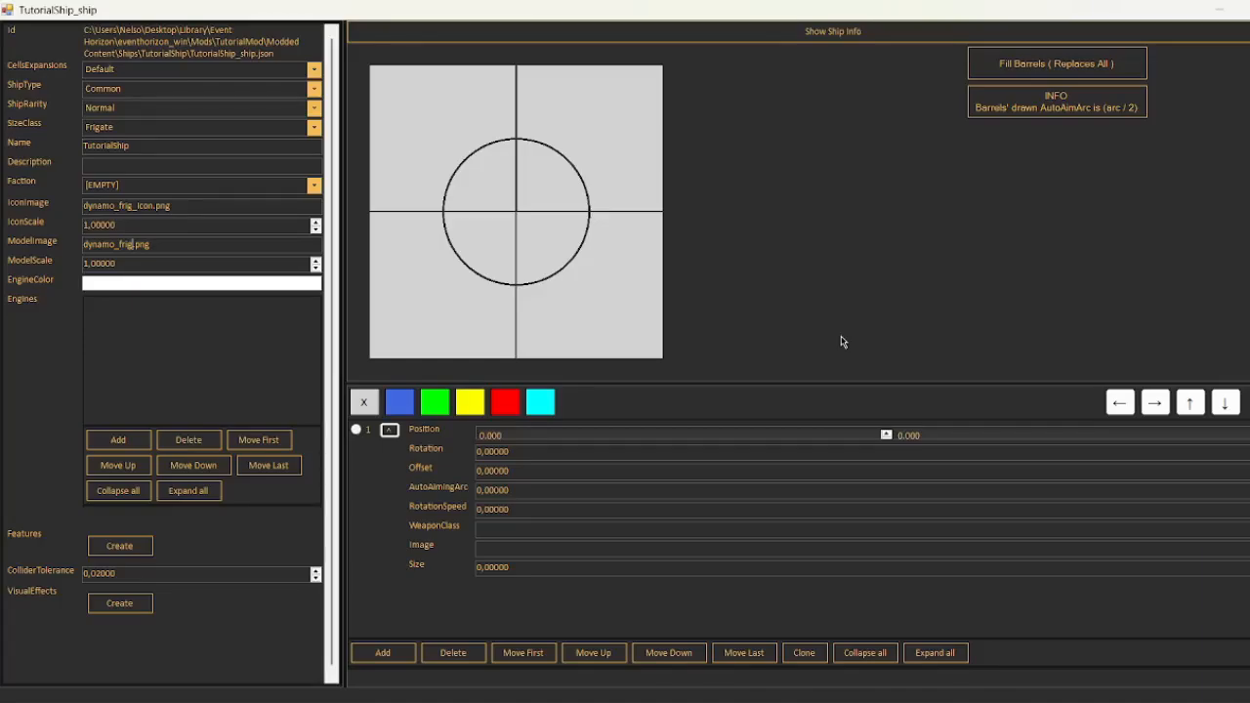
# Save the changes, then close and reopen TutorialShip_ship in a maximized window to load the ship image.
pyautogui.hotkey('ctrl', 's')
pyautogui.press('Return')
pyautogui.hotkey('alt', 'F4')
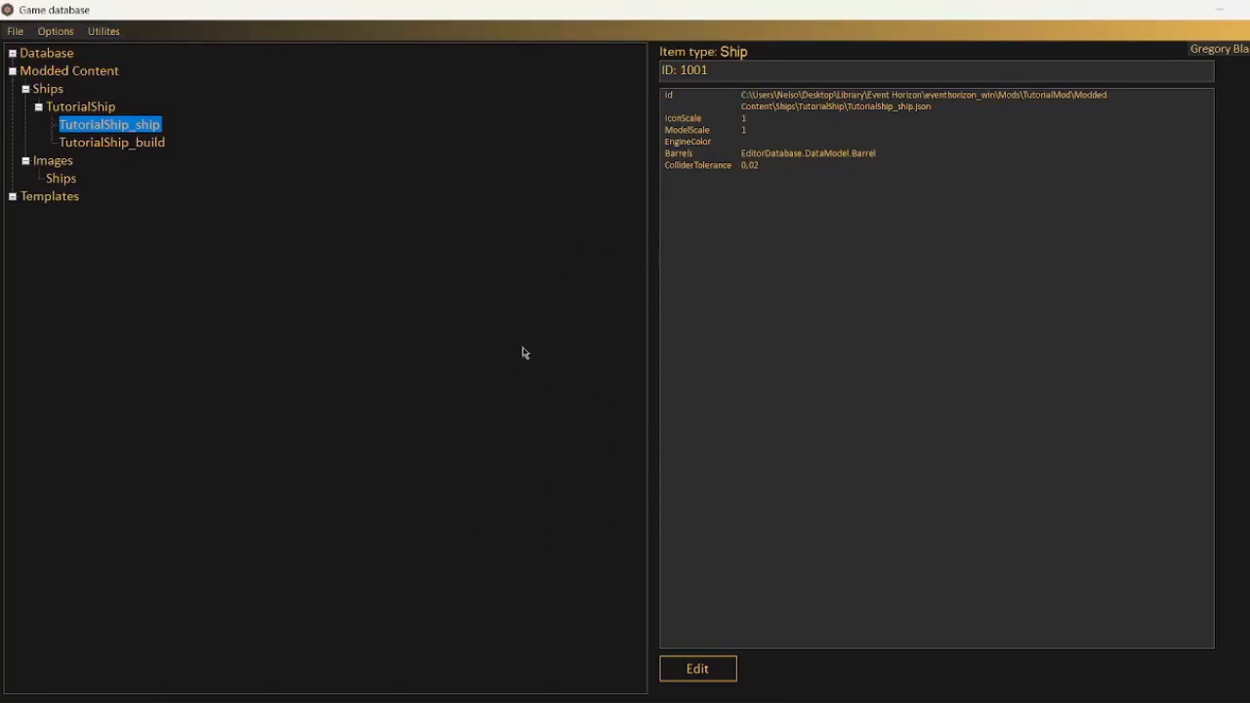
pyautogui.doubleClick(148, 128)
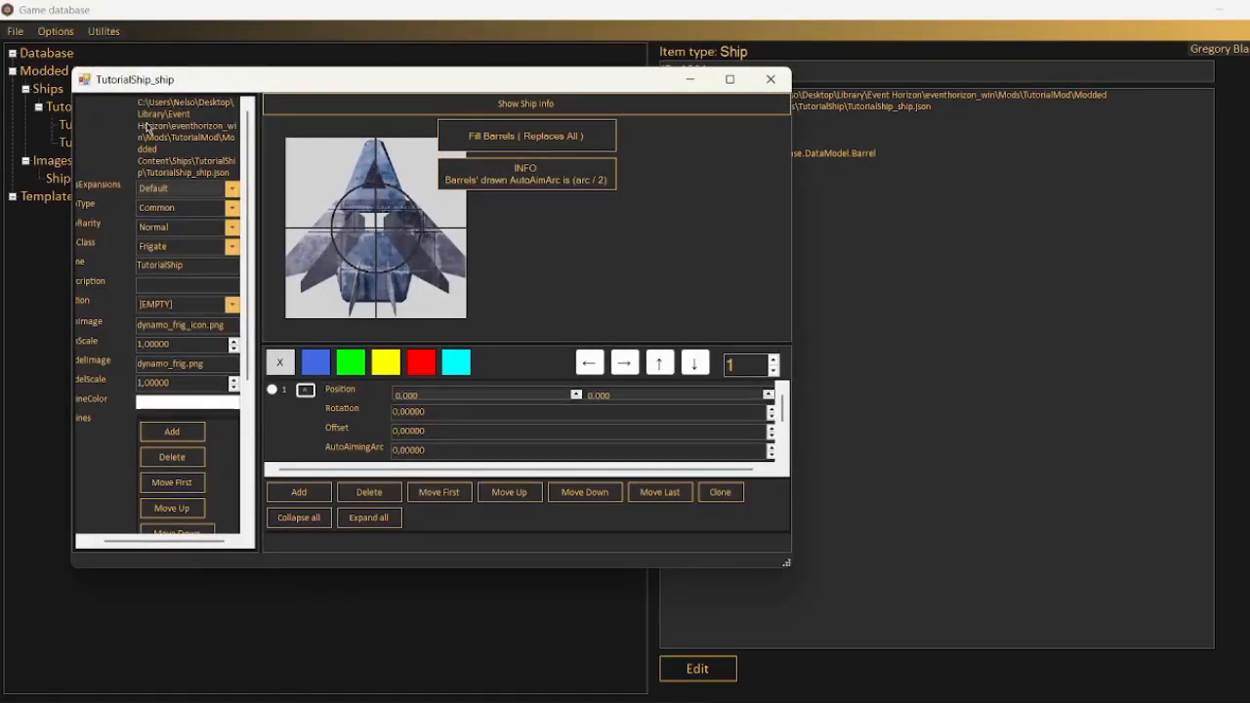
pyautogui.moveTo(418, 86); pyautogui.dragTo(713, 157)
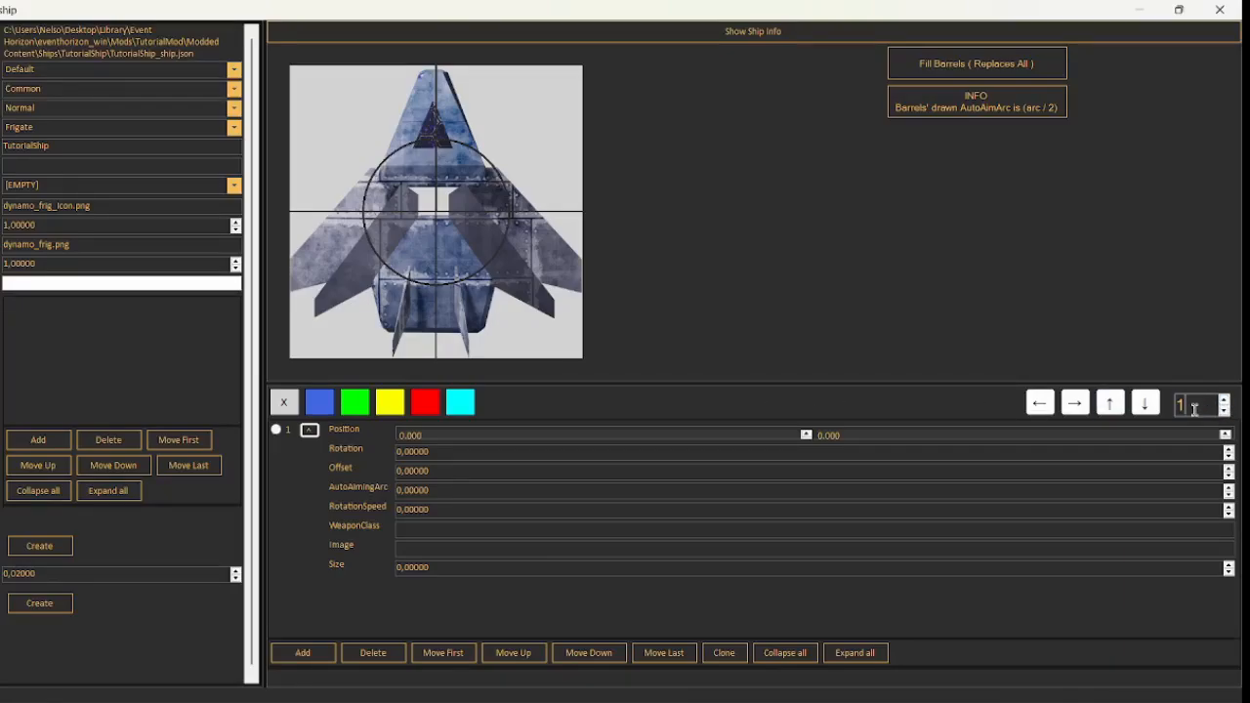
# Set the ship layout grid size to 7 and enable vertical symmetry.
pyautogui.moveTo(1191, 404); pyautogui.dragTo(1169, 408)
pyautogui.write('7')
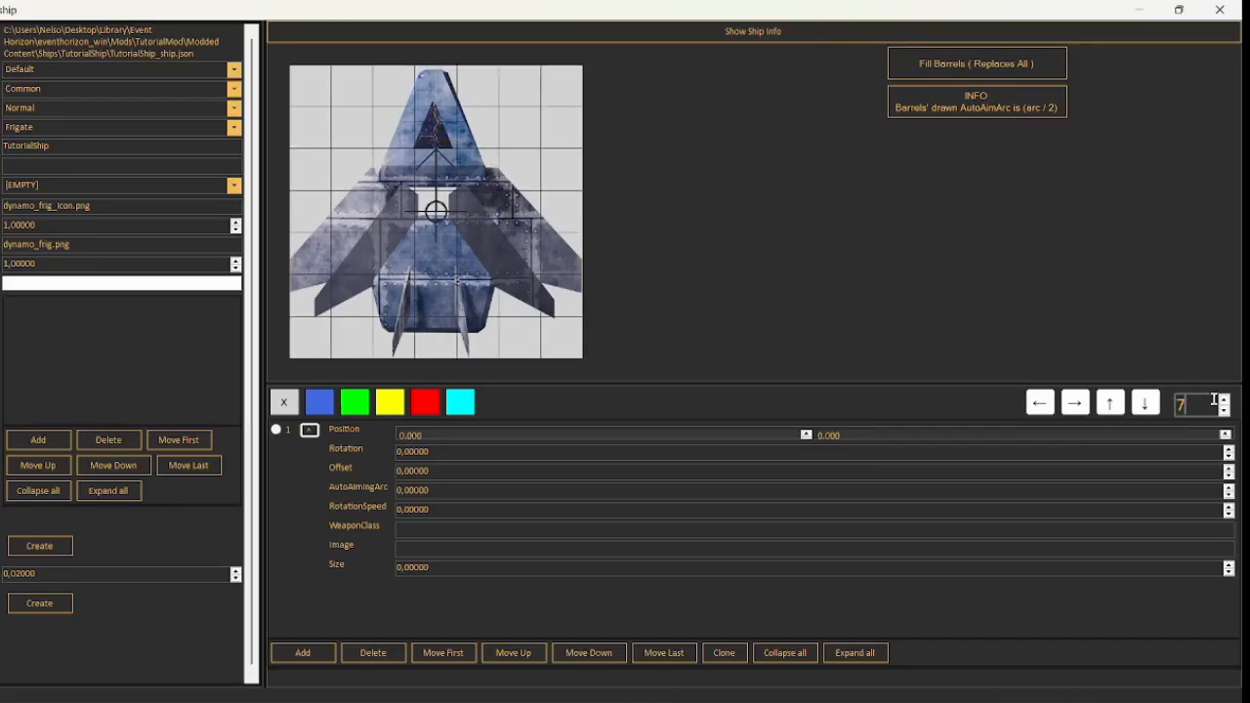
pyautogui.rightClick(846, 264)
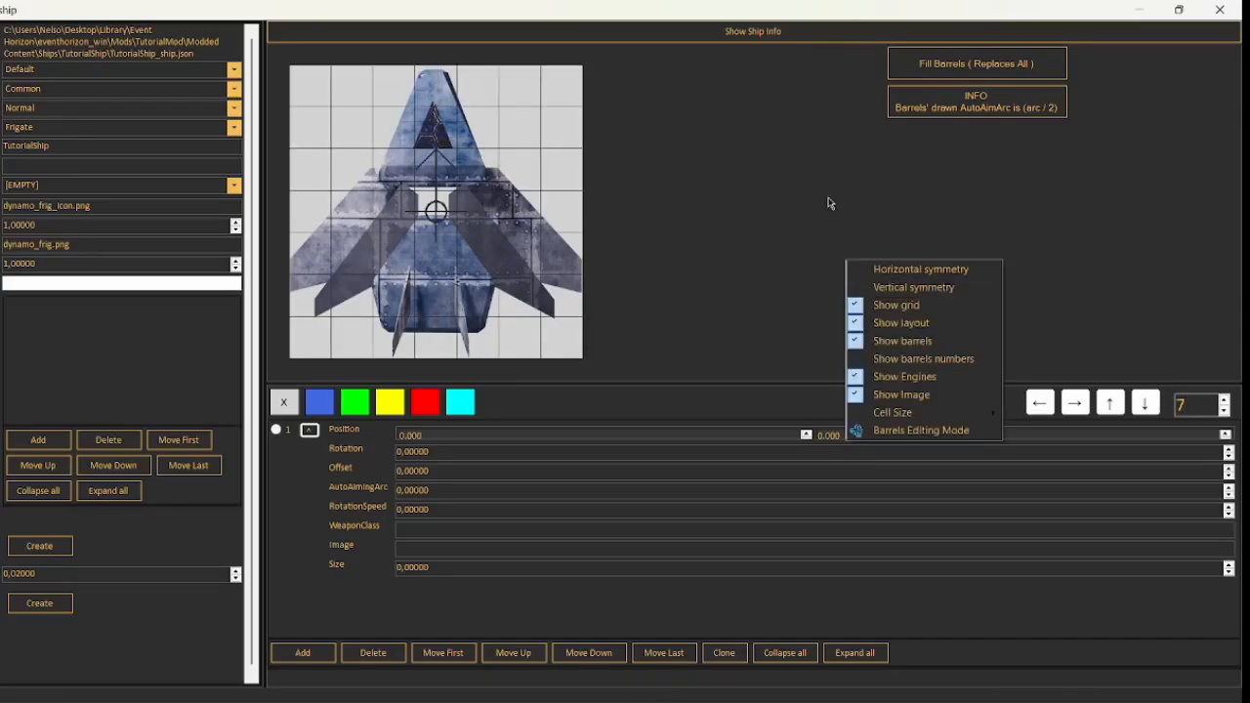
pyautogui.rightClick(681, 193)
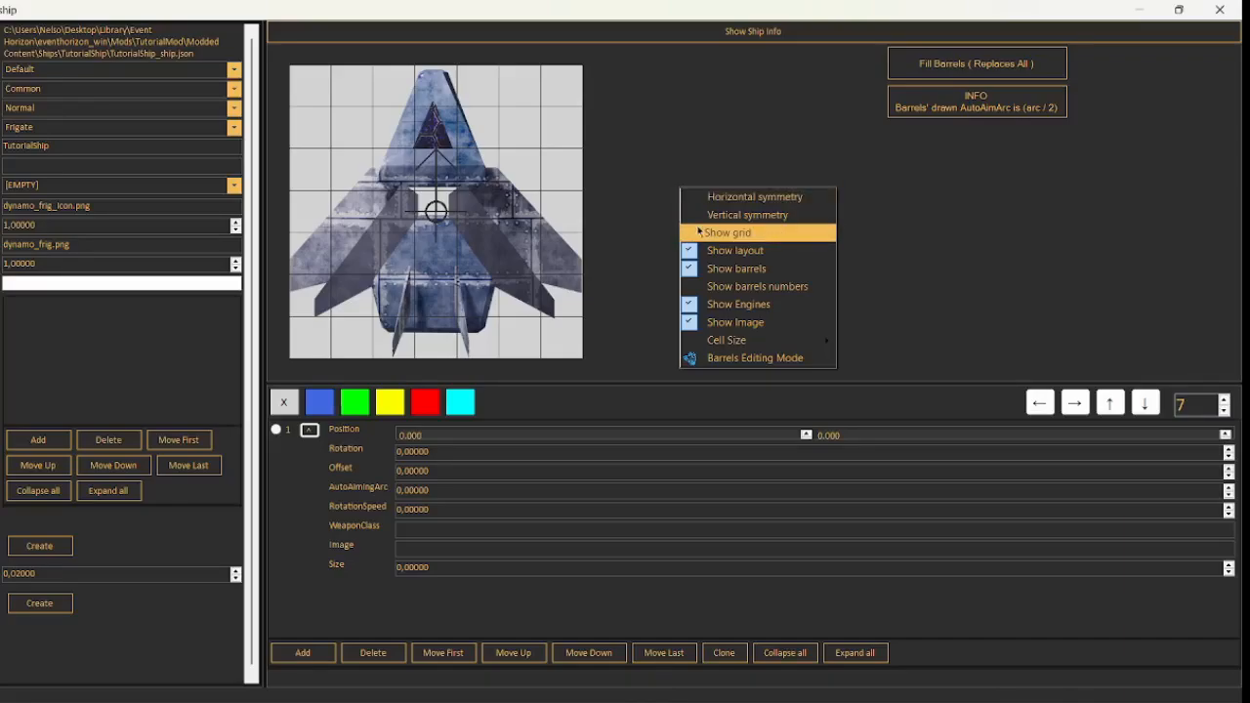
pyautogui.click(715, 217)
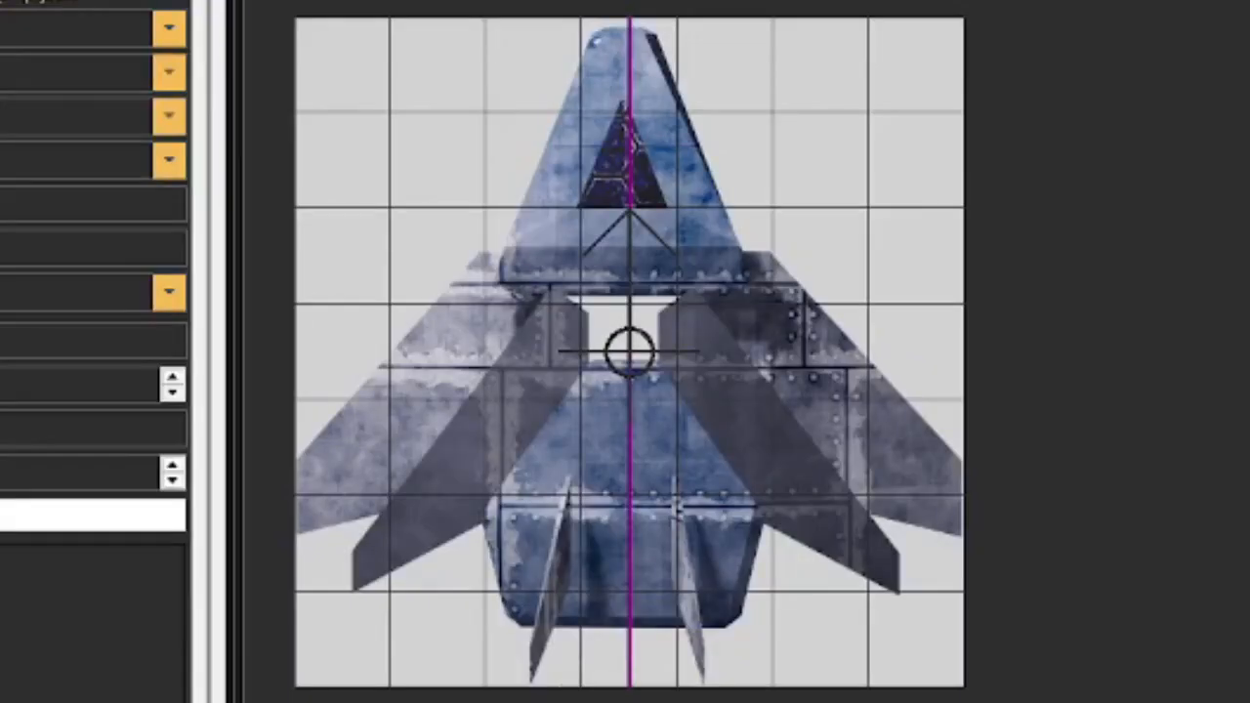
# Paint the layout: yellow rear, green centre, red central nose column, blue nose sides and wing tips, and cyan inner wings.
pyautogui.moveTo(532, 542)
pyautogui.mouseDown()
pyautogui.moveTo(507, 593)
pyautogui.moveTo(630, 635)
pyautogui.mouseUp()
pyautogui.moveTo(493, 479); pyautogui.dragTo(618, 266)
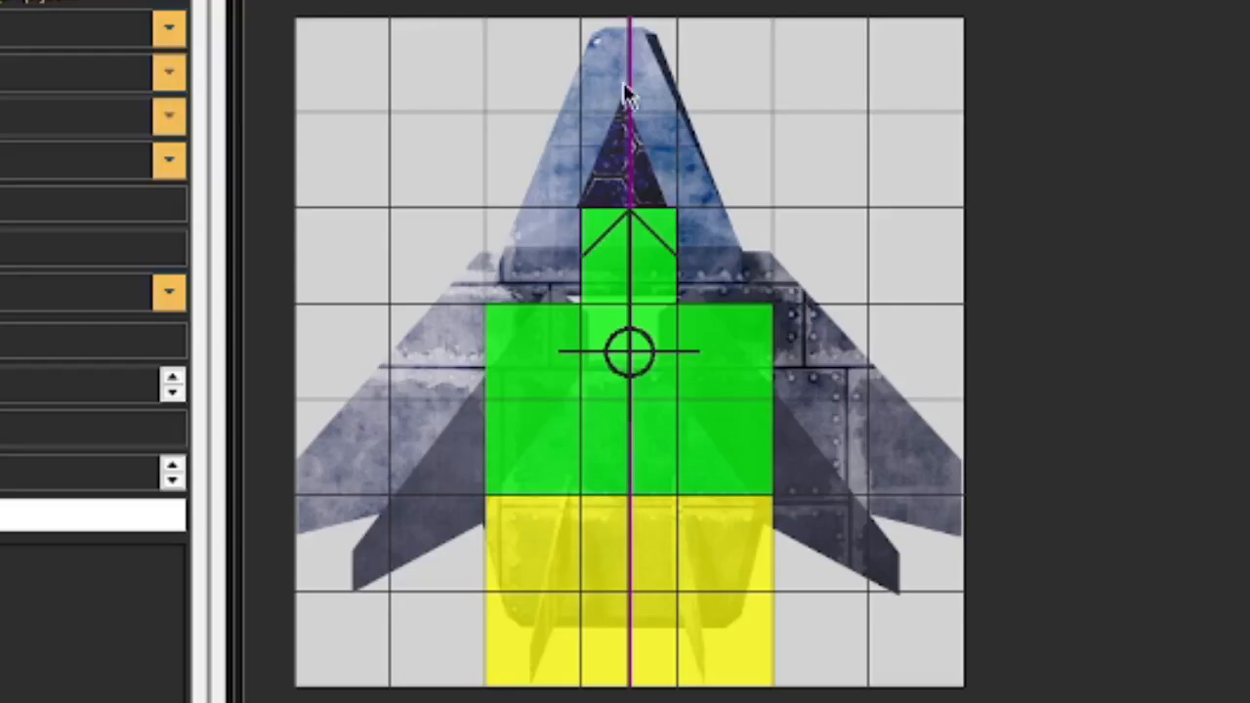
pyautogui.moveTo(624, 86); pyautogui.dragTo(627, 258)
pyautogui.moveTo(537, 156); pyautogui.dragTo(545, 281)
pyautogui.moveTo(410, 440); pyautogui.dragTo(347, 542)
pyautogui.moveTo(440, 542); pyautogui.dragTo(462, 349)
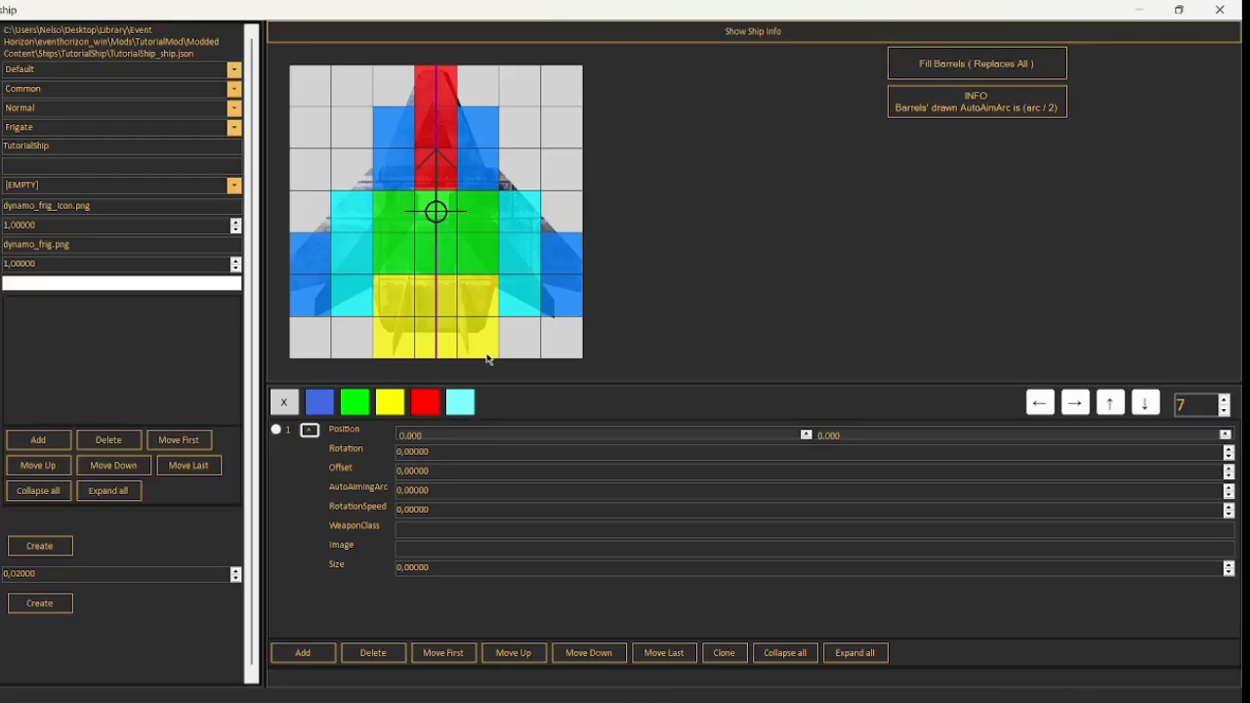
# Select barrel 1, set its WeaponClass to C and its second position coordinate to 1.
pyautogui.click(280, 431)
pyautogui.click(398, 439)
pyautogui.press('Tab')
pyautogui.click(423, 531)
pyautogui.write('C')
pyautogui.click(437, 436)
pyautogui.click(849, 435)
pyautogui.write('1')
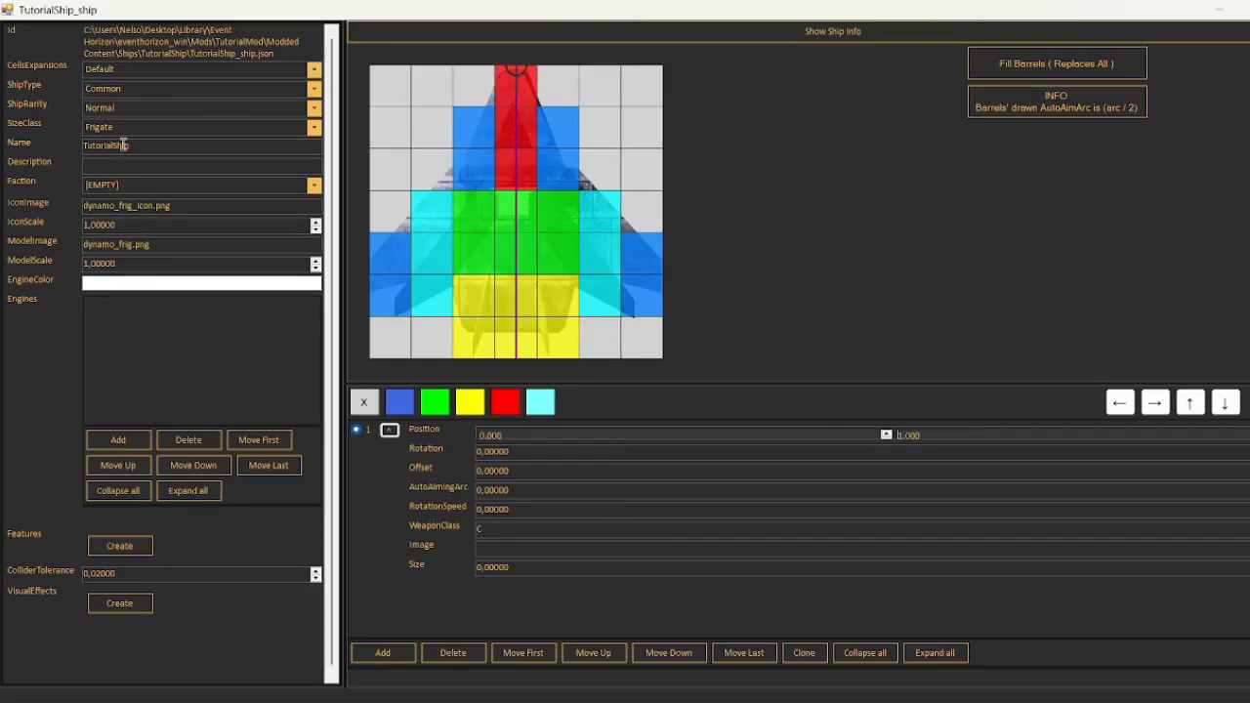
# Name the ship "Tutorial Ship", describe it as "This is a tutorial ship." and keep the faction as [EMPTY].
pyautogui.moveTo(136, 146); pyautogui.dragTo(80, 152)
pyautogui.click(117, 146)
pyautogui.write('This is a tutorial ship.')
pyautogui.click(176, 186)
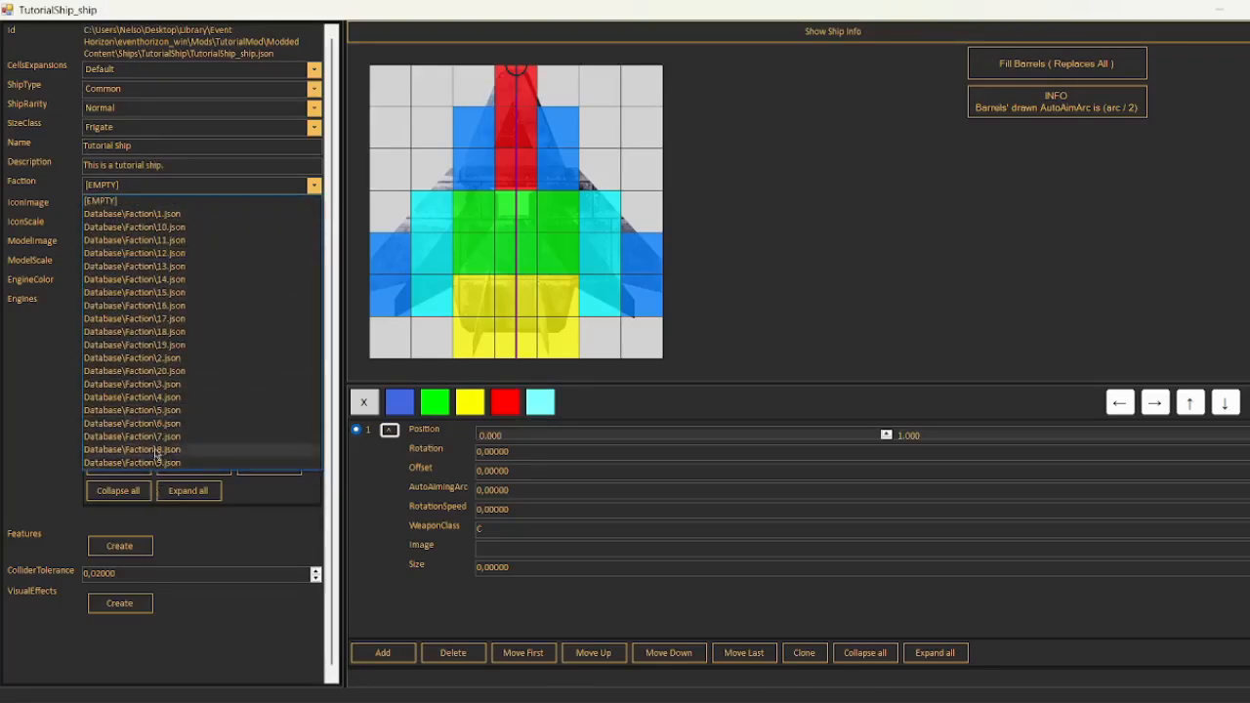
pyautogui.click(103, 202)
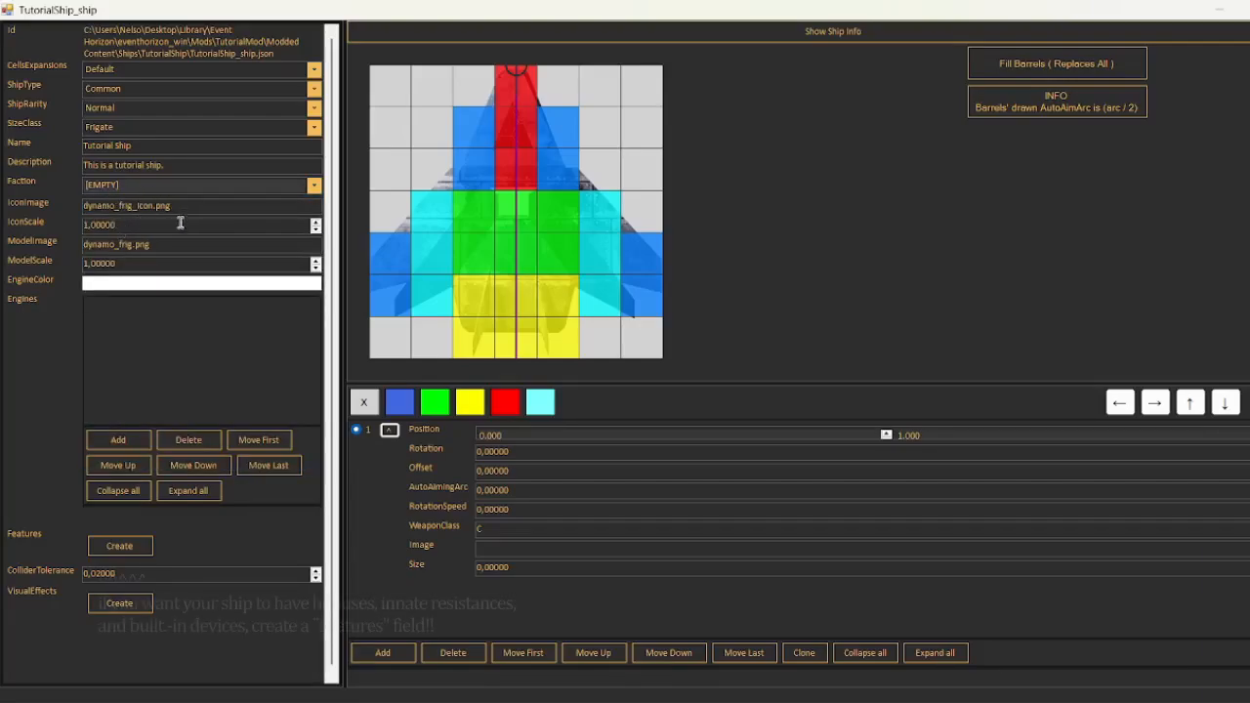
pyautogui.moveTo(116, 226); pyautogui.dragTo(90, 229)
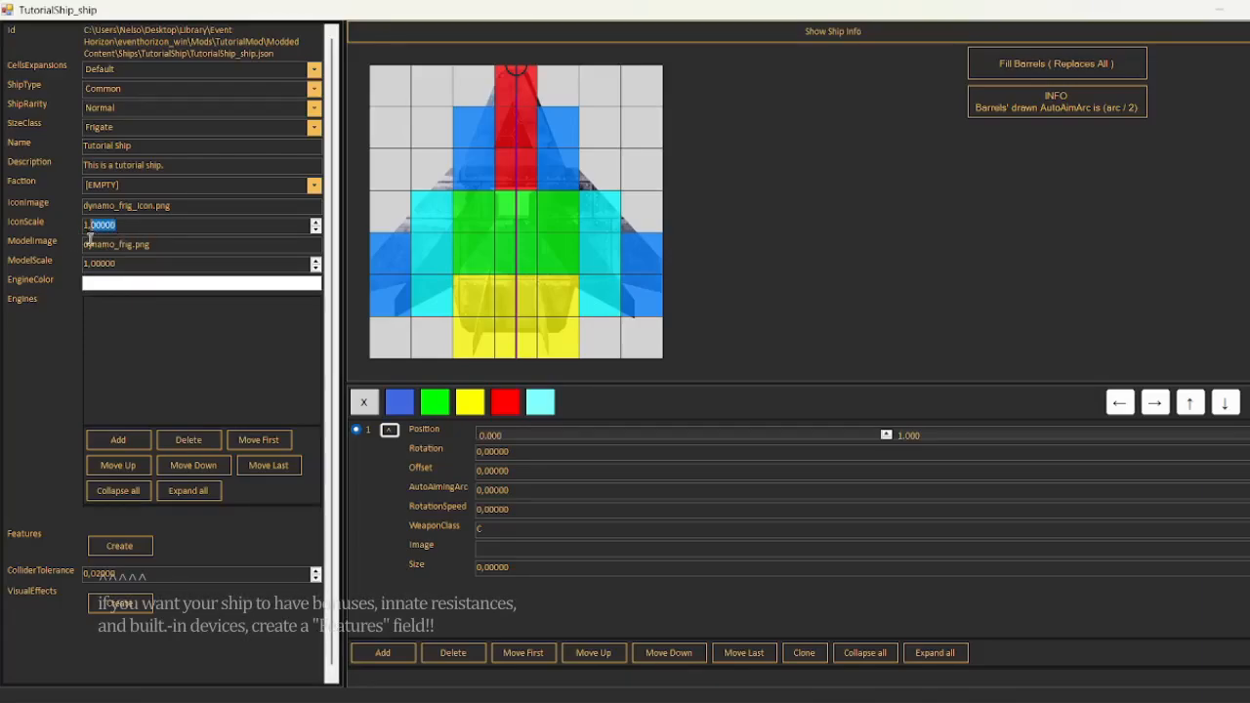
pyautogui.moveTo(129, 263); pyautogui.dragTo(86, 265)
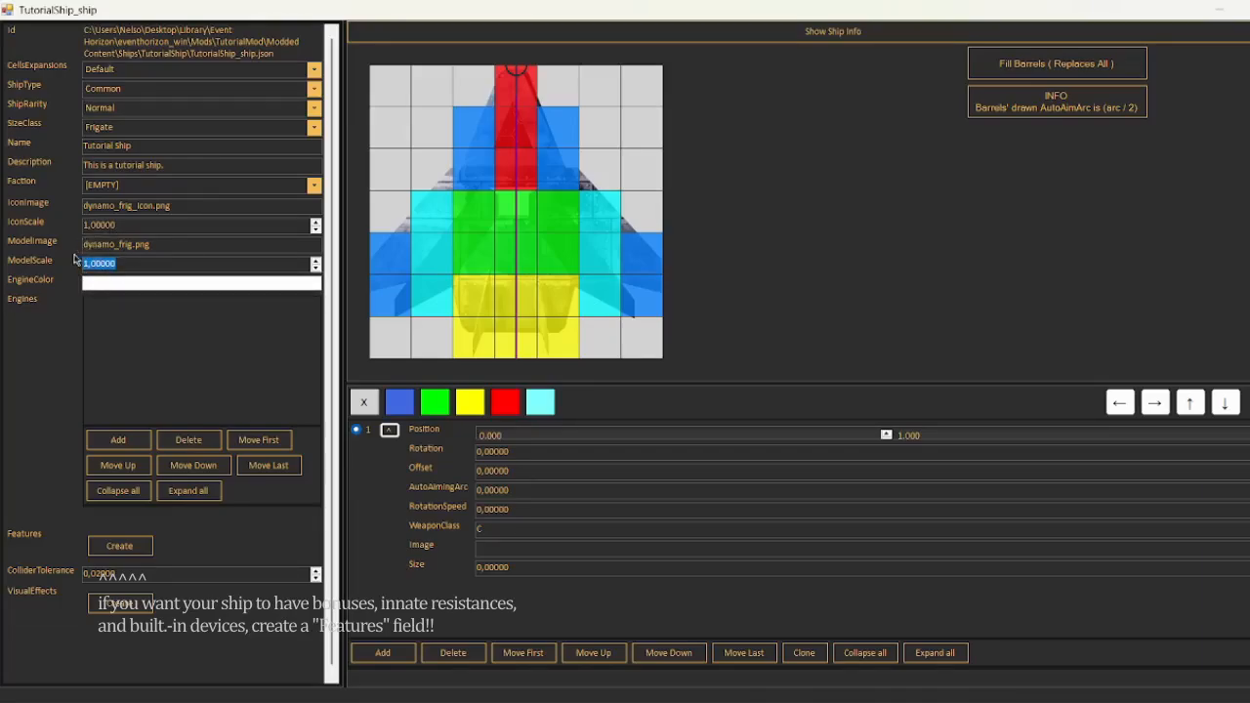
pyautogui.click(126, 265)
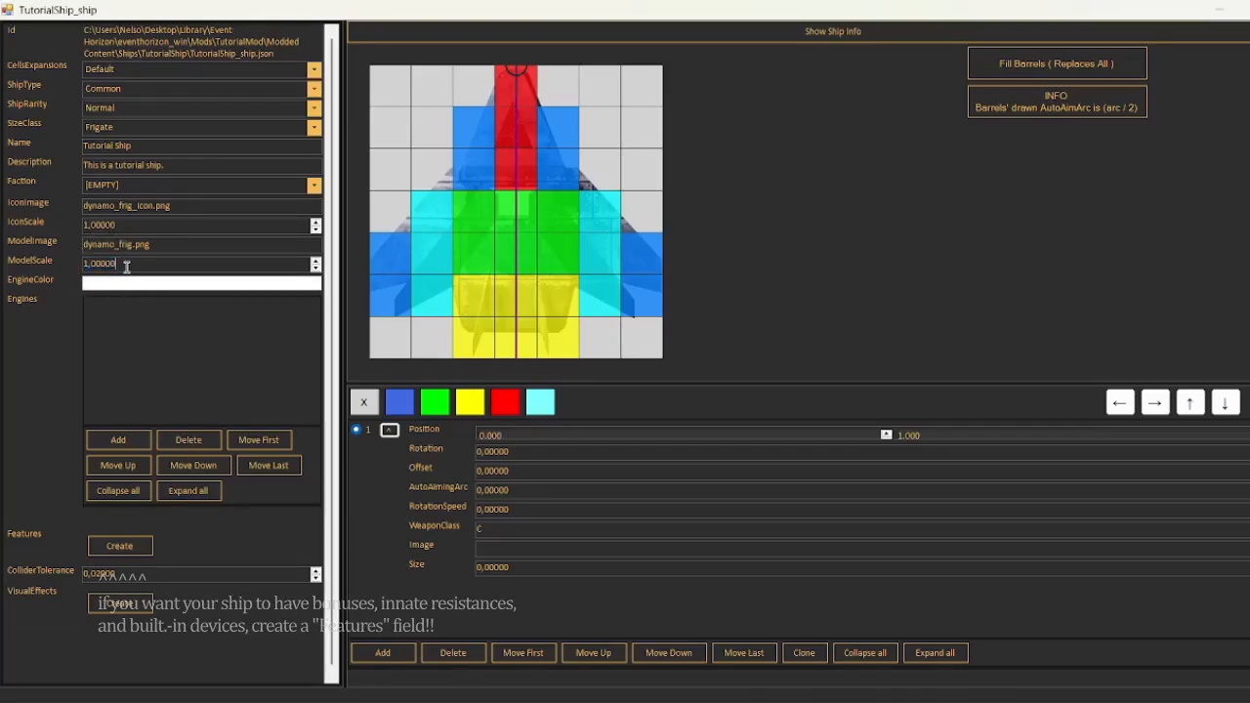
# Set the engine color to orange FE7038 with an alpha of about 157.
pyautogui.click(139, 284)
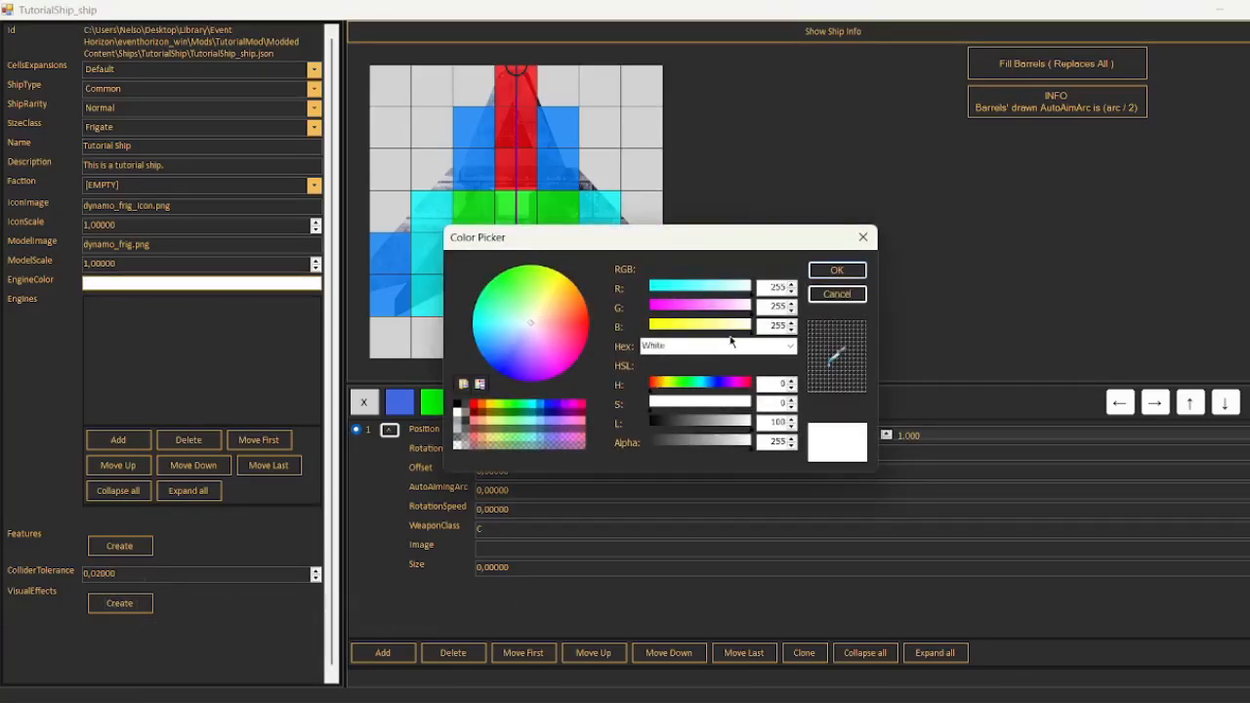
pyautogui.click(654, 386)
pyautogui.moveTo(684, 418); pyautogui.dragTo(758, 403)
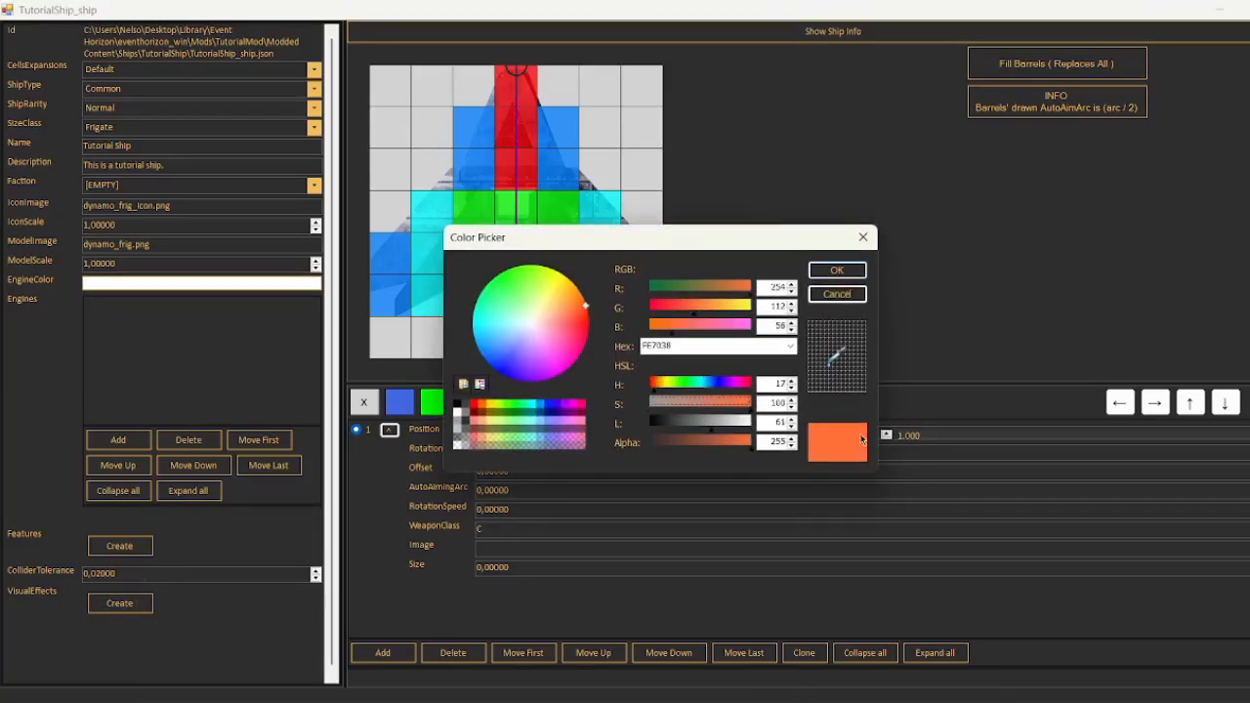
pyautogui.moveTo(717, 440); pyautogui.dragTo(712, 441)
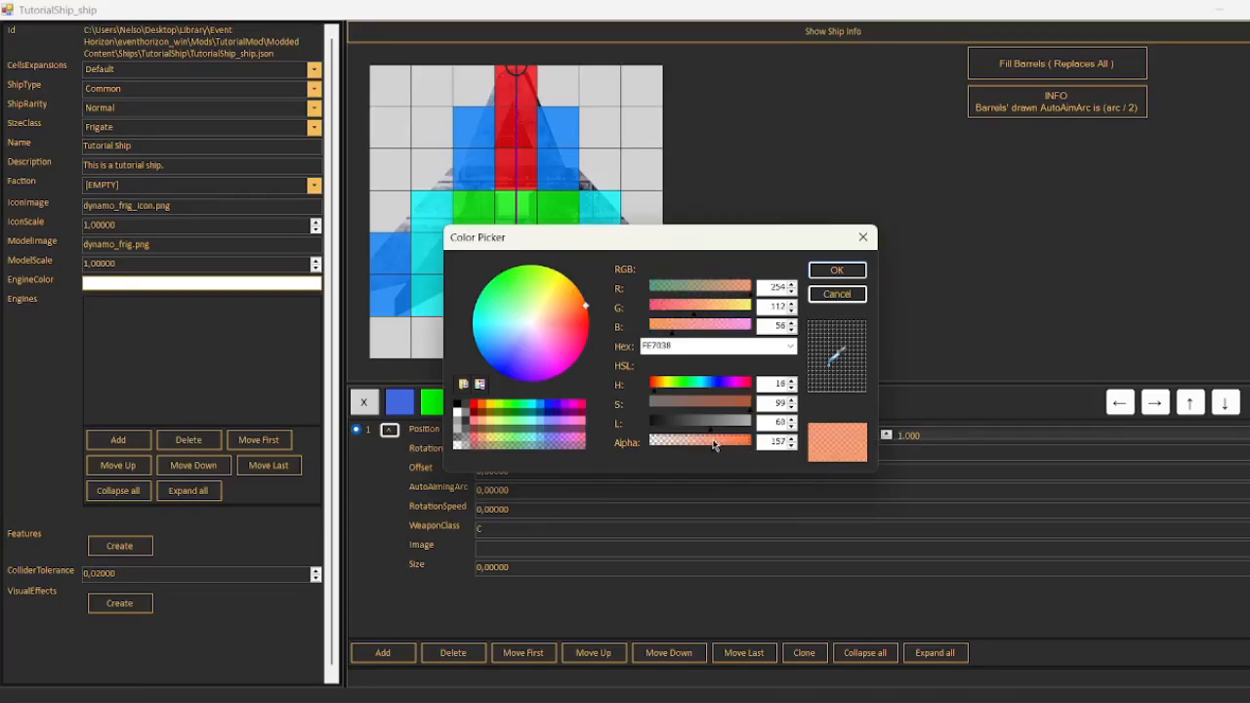
pyautogui.click(837, 271)
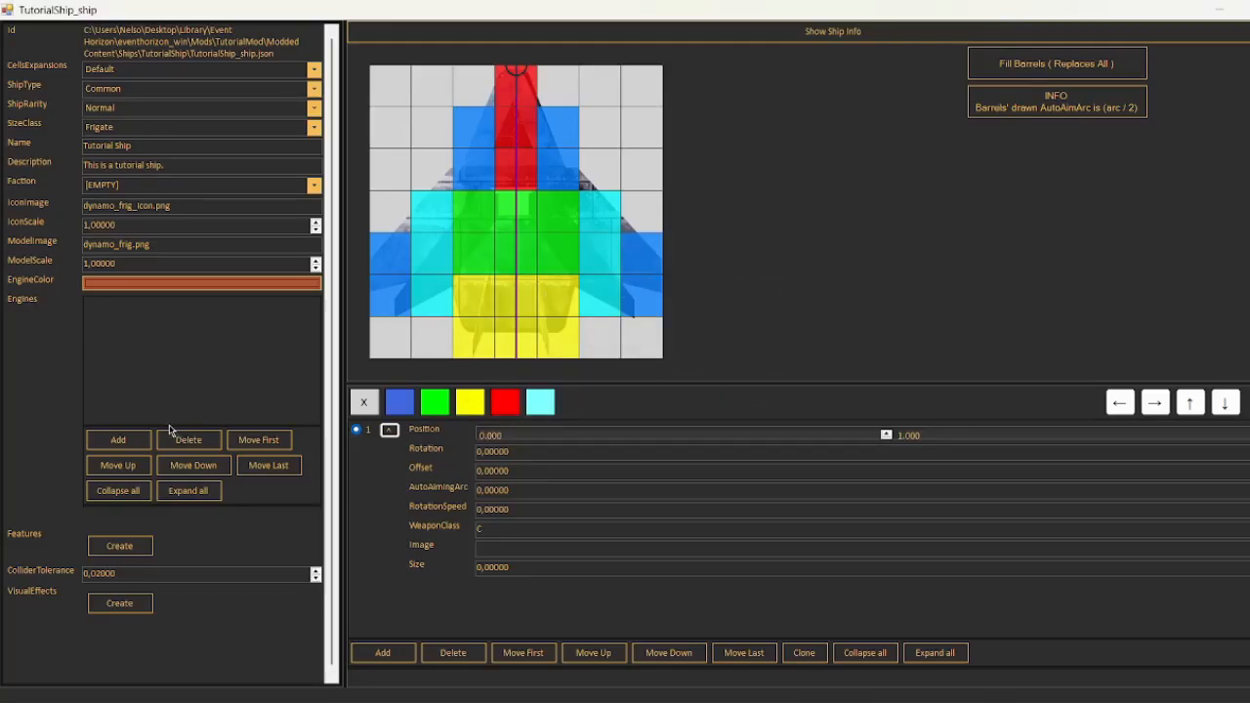
# Add an engine entry to the ship and save the database.
pyautogui.click(118, 440)
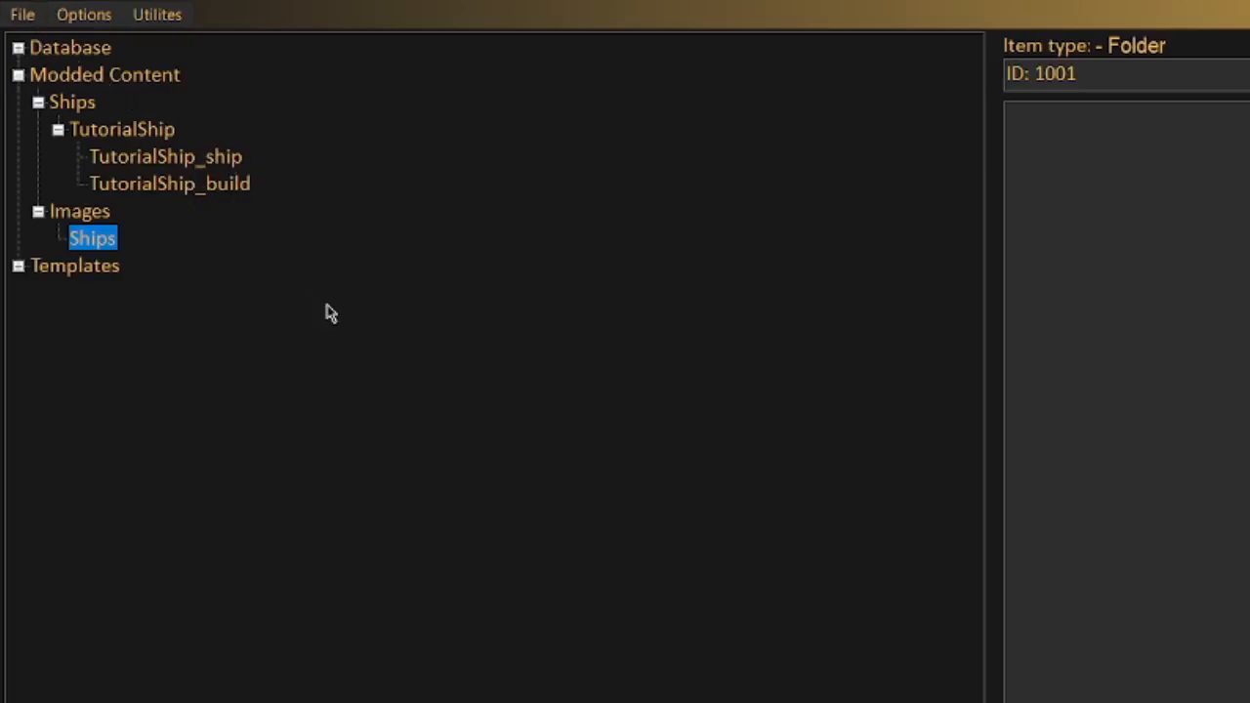
pyautogui.hotkey('ctrl', 's')
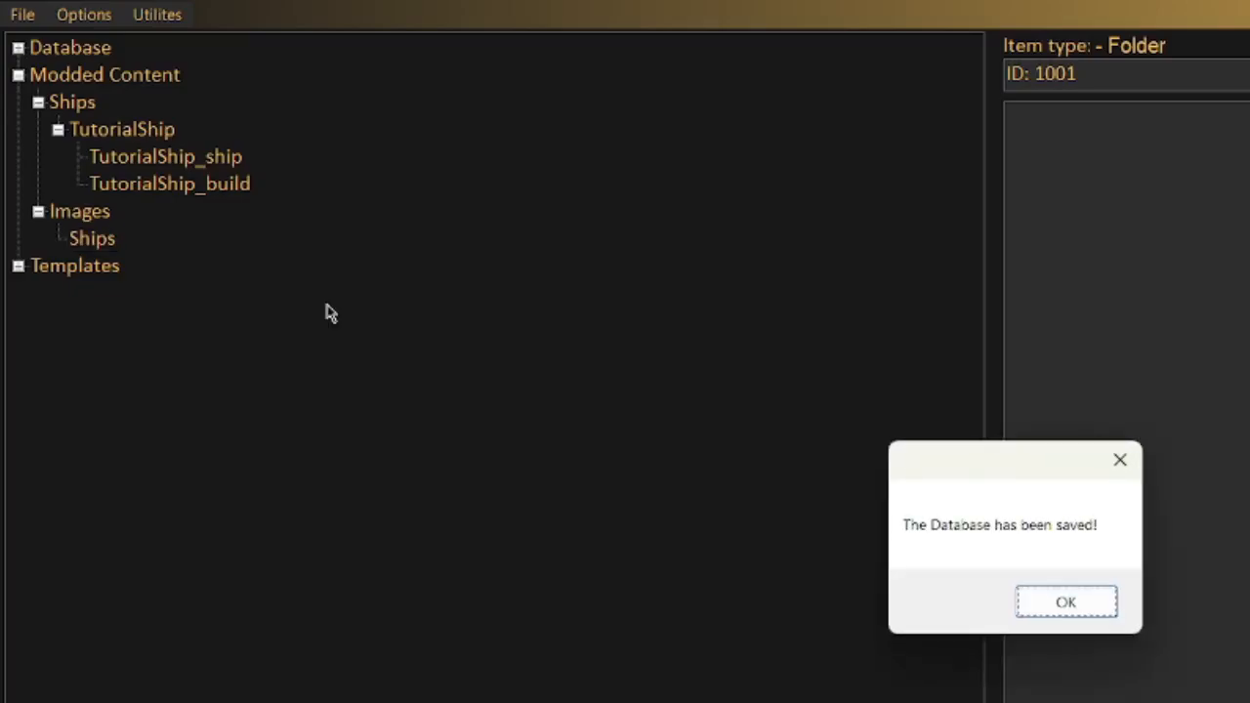
# Switch to the Event Horizon game, reload the database and open ship build 1001 in the ship editor.
pyautogui.press('Return')
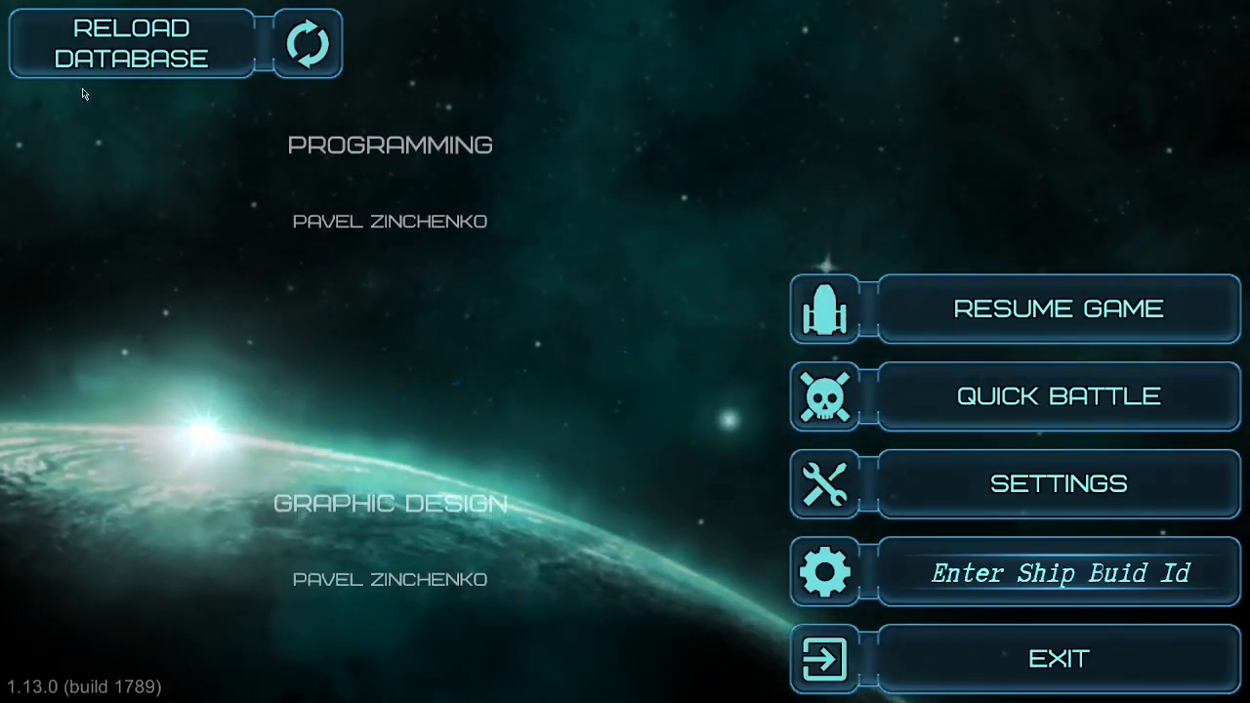
pyautogui.click(104, 35)
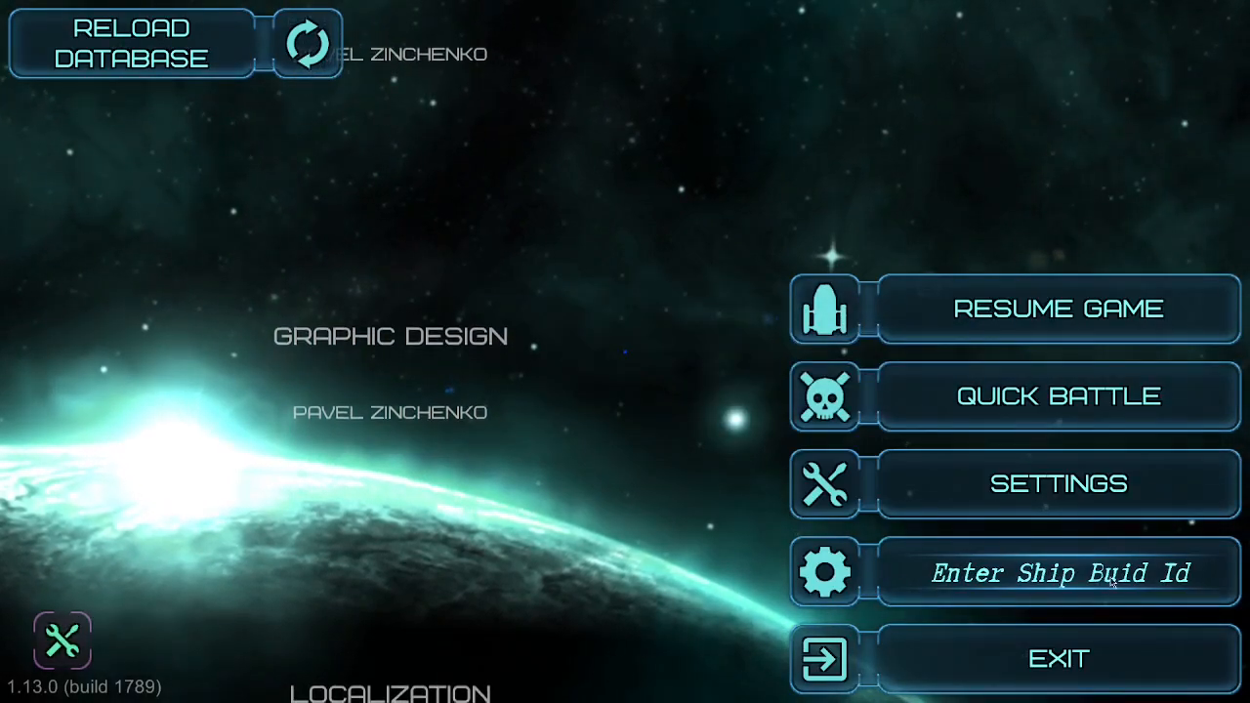
pyautogui.click(976, 581)
pyautogui.write('I00I')
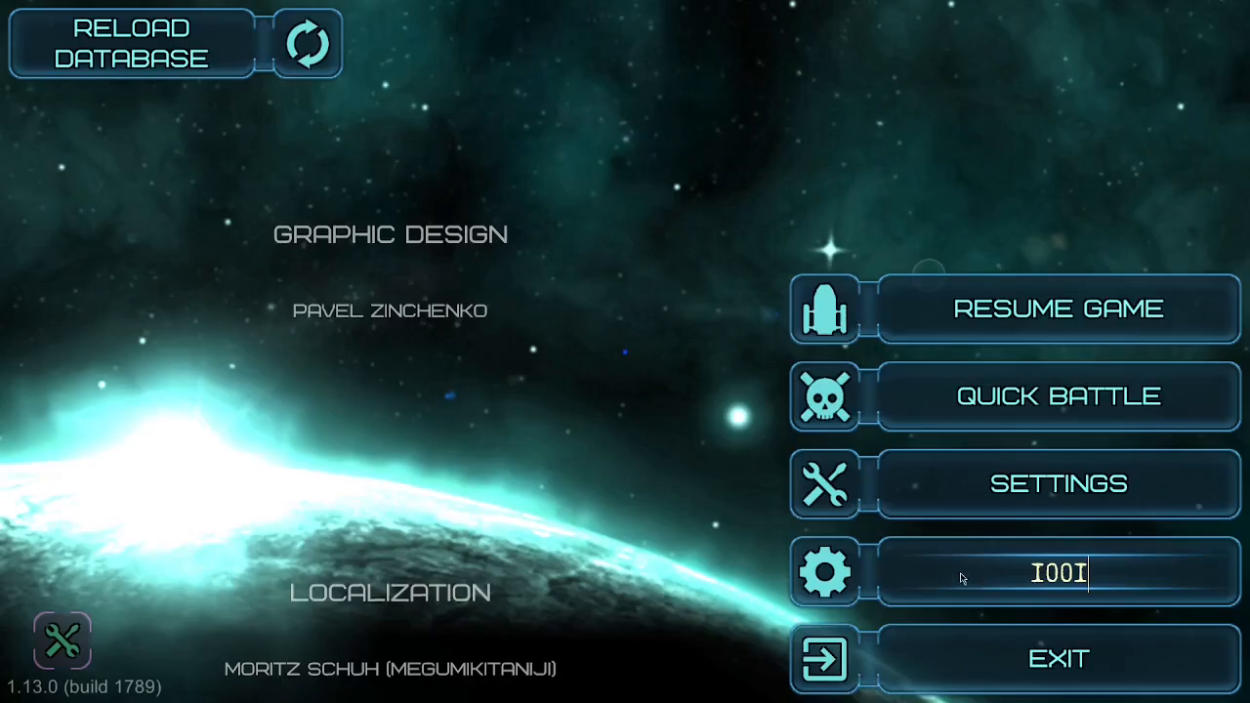
pyautogui.press('Return')
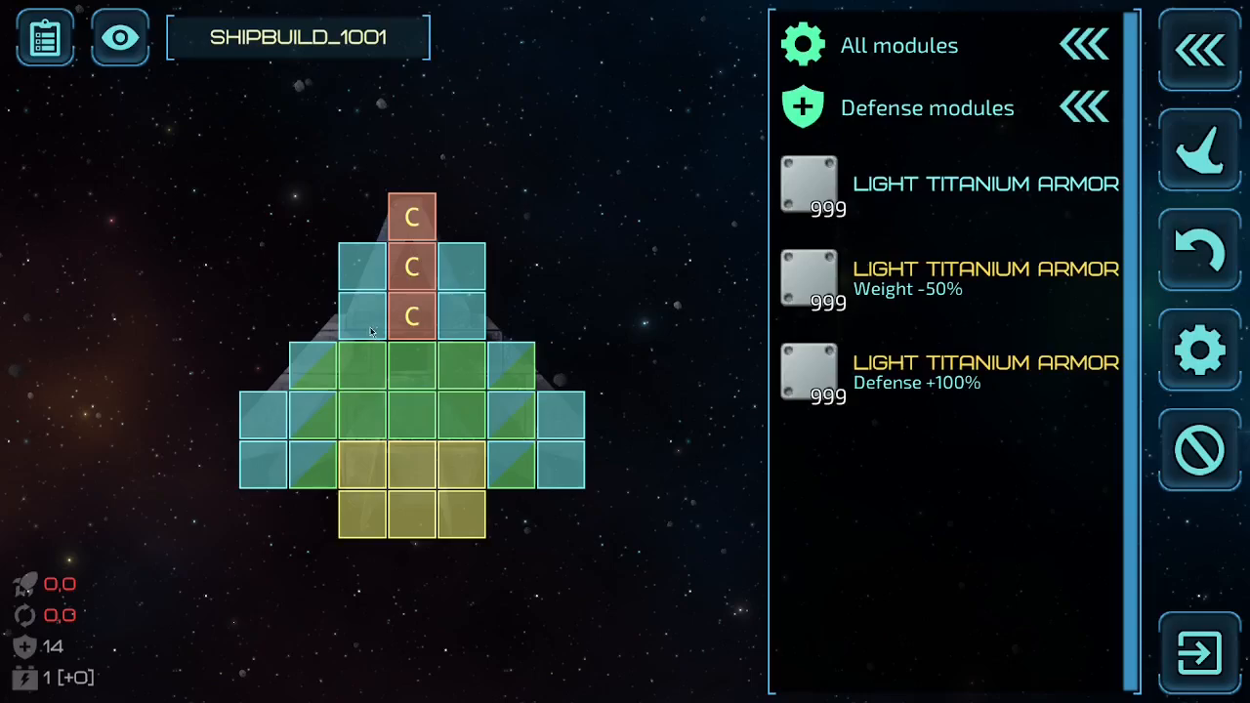
# Install Light Titanium Armor beside the weapon cells and fit a Pulse Cannon, Inertial Dampers and a Large Fusion Drive in matching cells.
pyautogui.moveTo(618, 218); pyautogui.dragTo(474, 280)
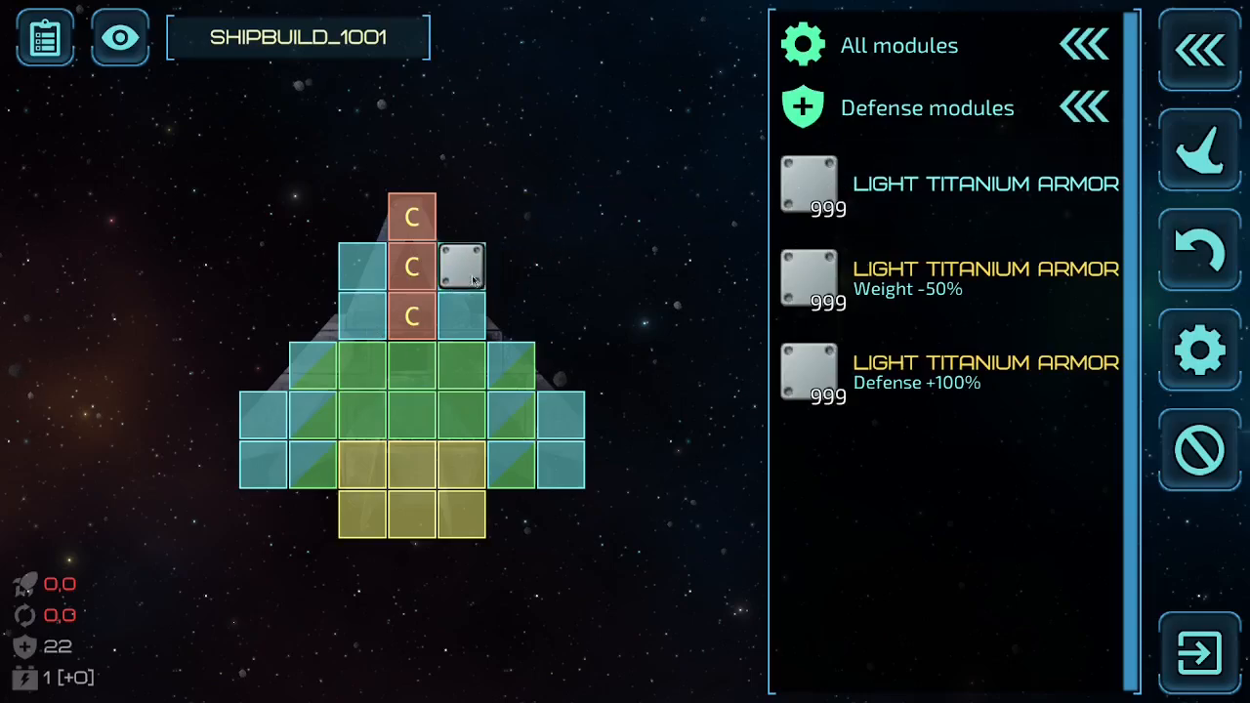
pyautogui.moveTo(745, 230); pyautogui.dragTo(916, 185)
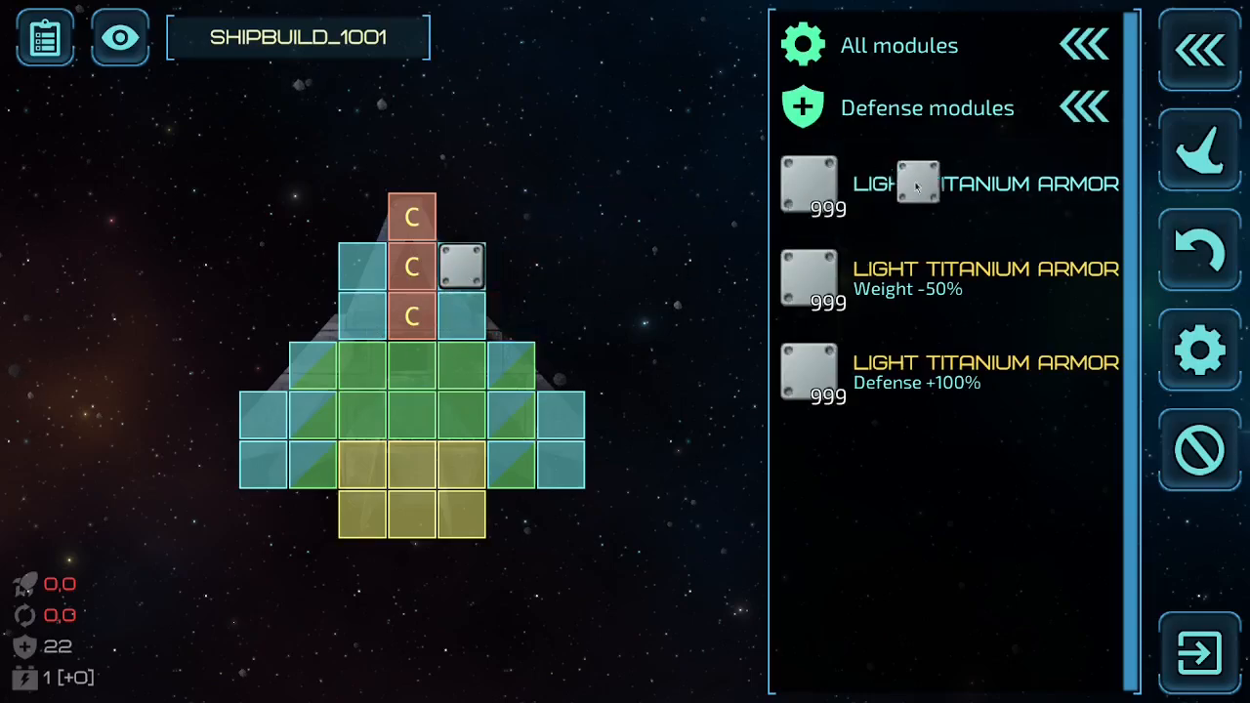
pyautogui.moveTo(472, 283); pyautogui.dragTo(1029, 131)
pyautogui.click(951, 128)
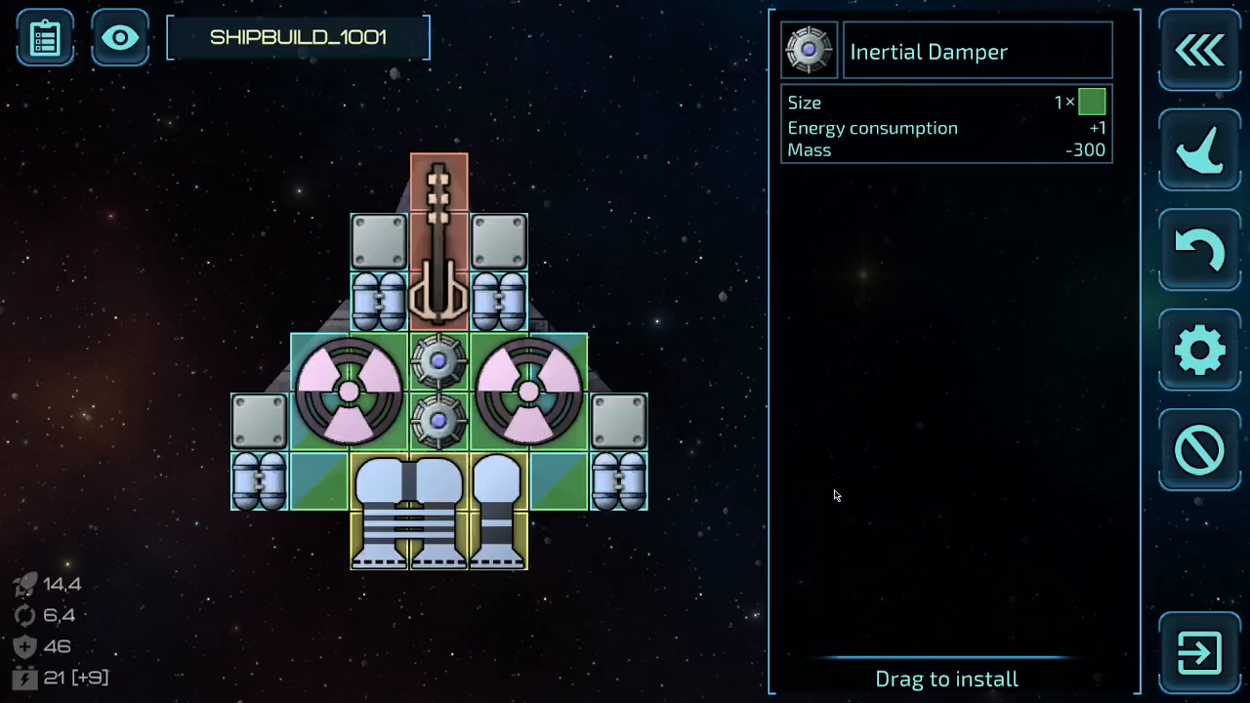
# Review the details of the installed Pulse Cannon, Inertial Damper, reactor and Large Fusion Drive, and leave the ship editor.
pyautogui.click(431, 247)
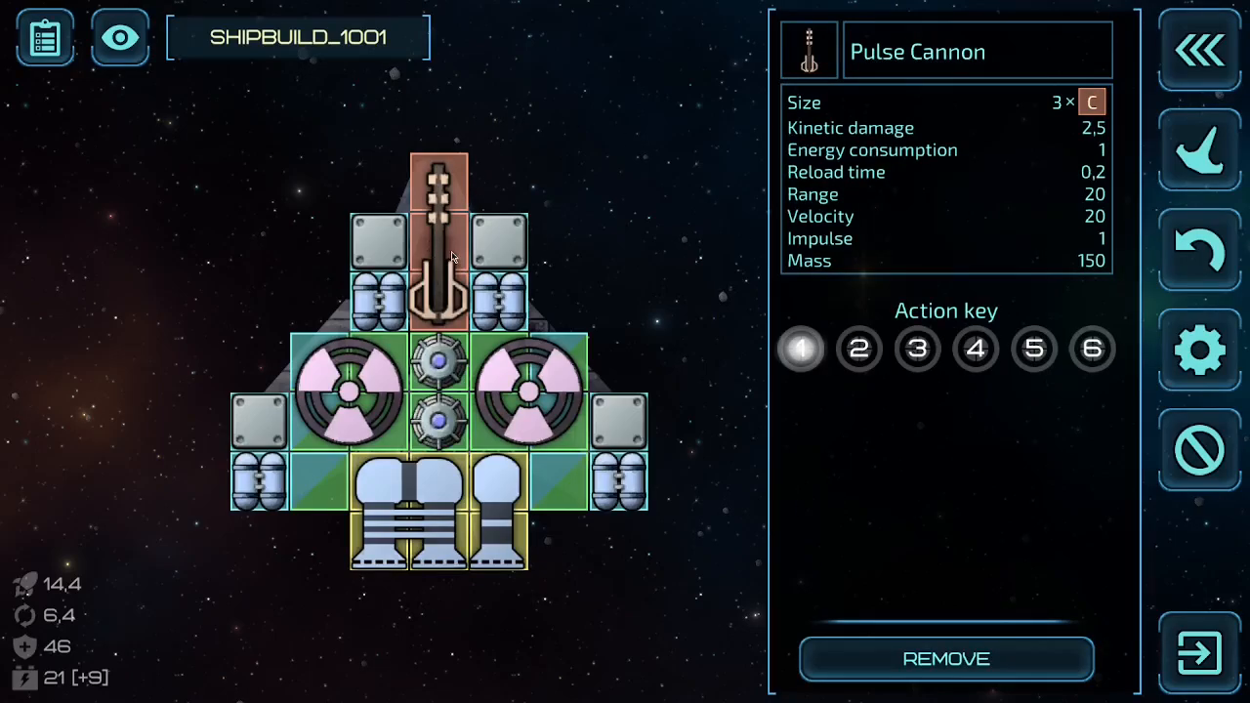
pyautogui.click(438, 363)
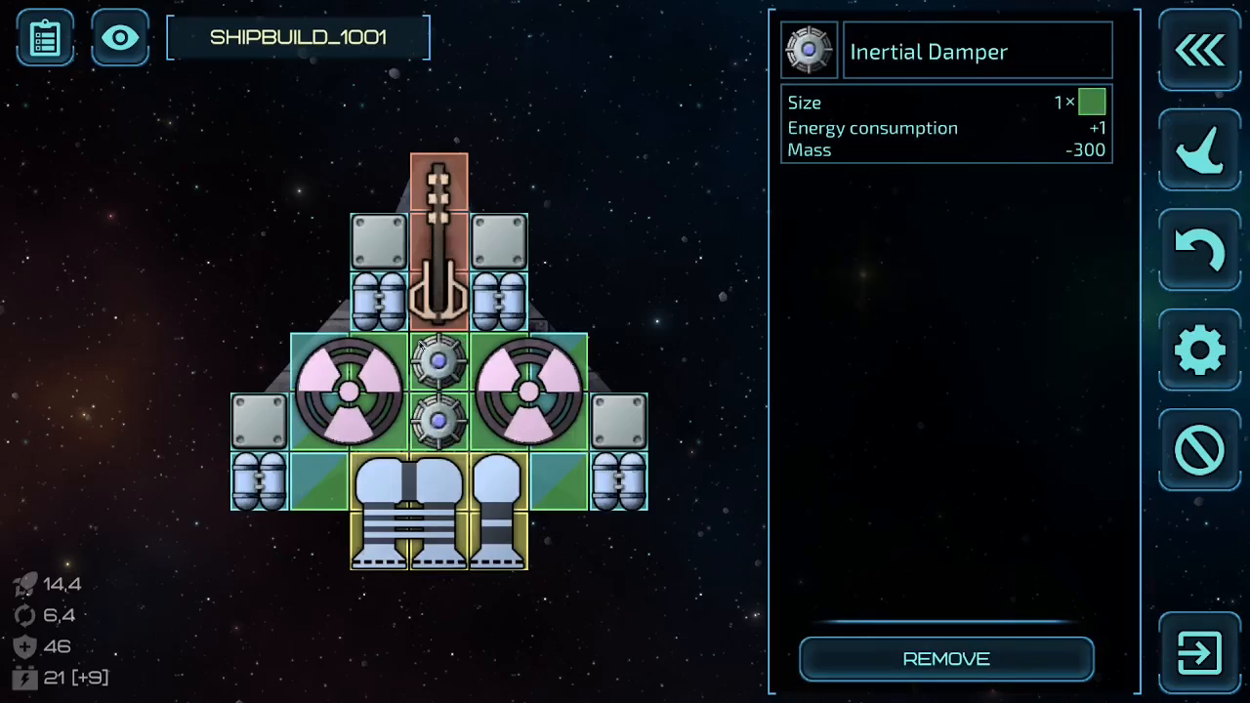
pyautogui.click(513, 390)
pyautogui.click(413, 498)
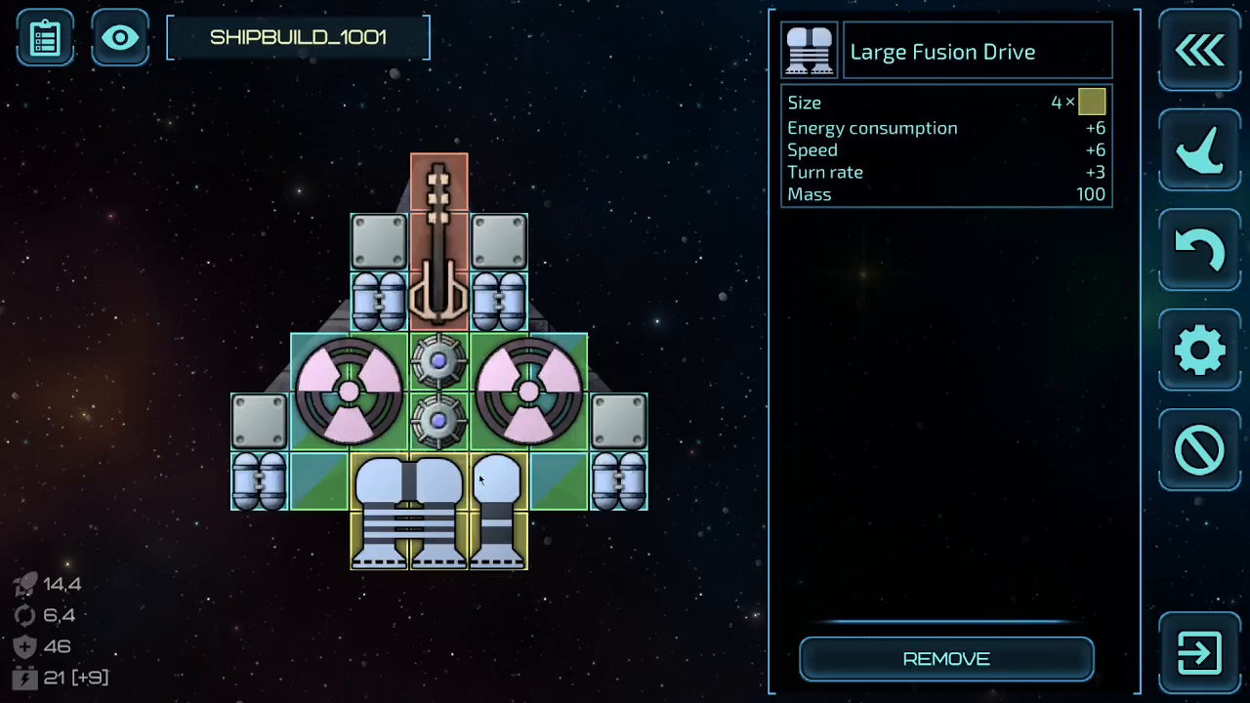
pyautogui.click(1226, 65)
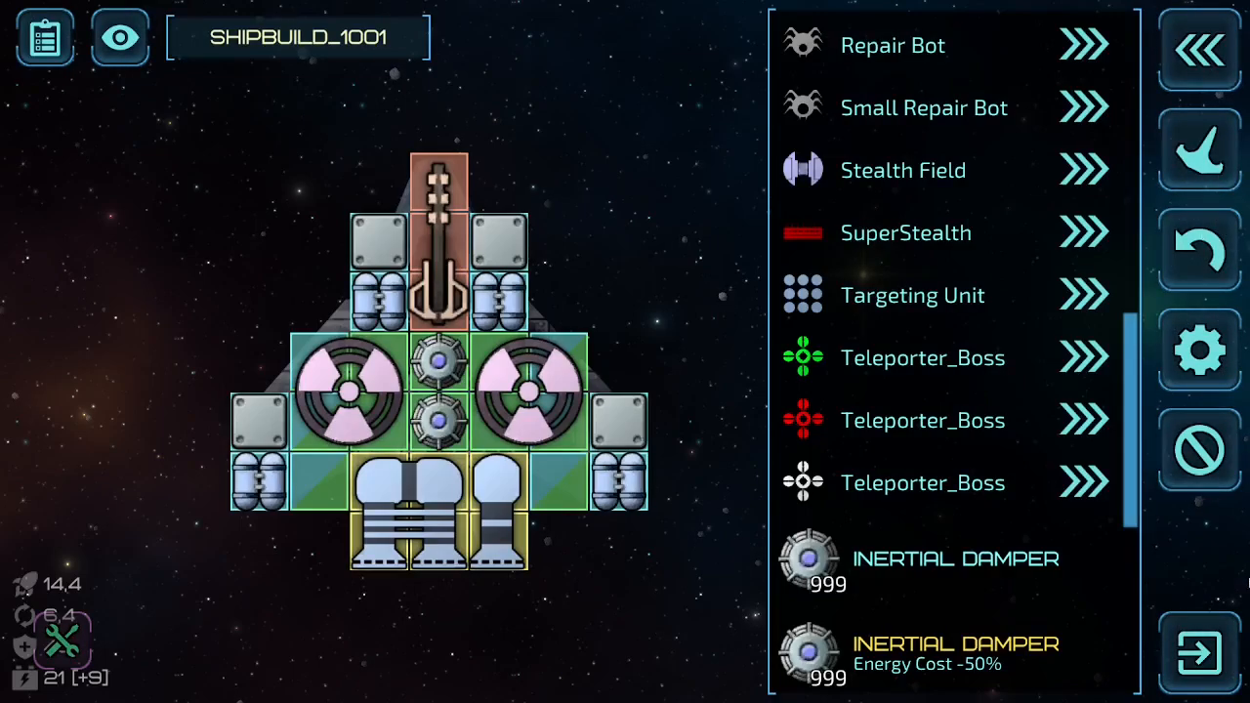
pyautogui.click(1231, 673)
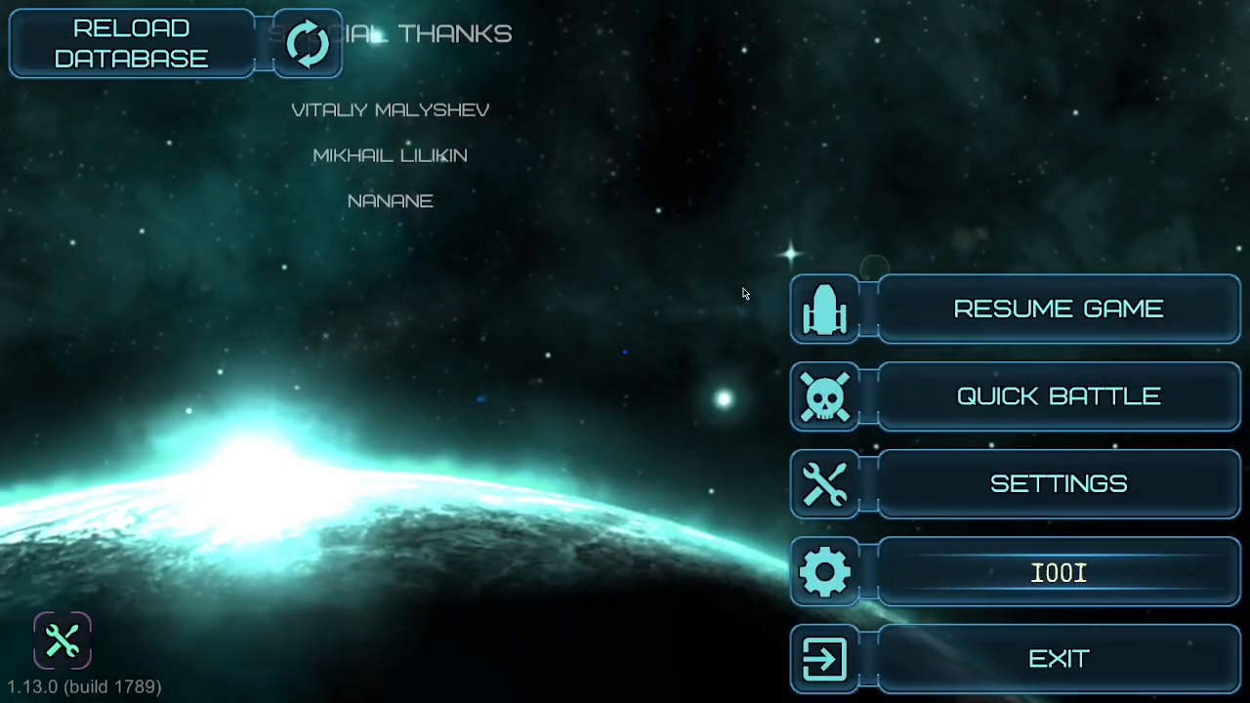
# Start a quick battle on Easy with the Tutorial Ship on both sides.
pyautogui.click(996, 392)
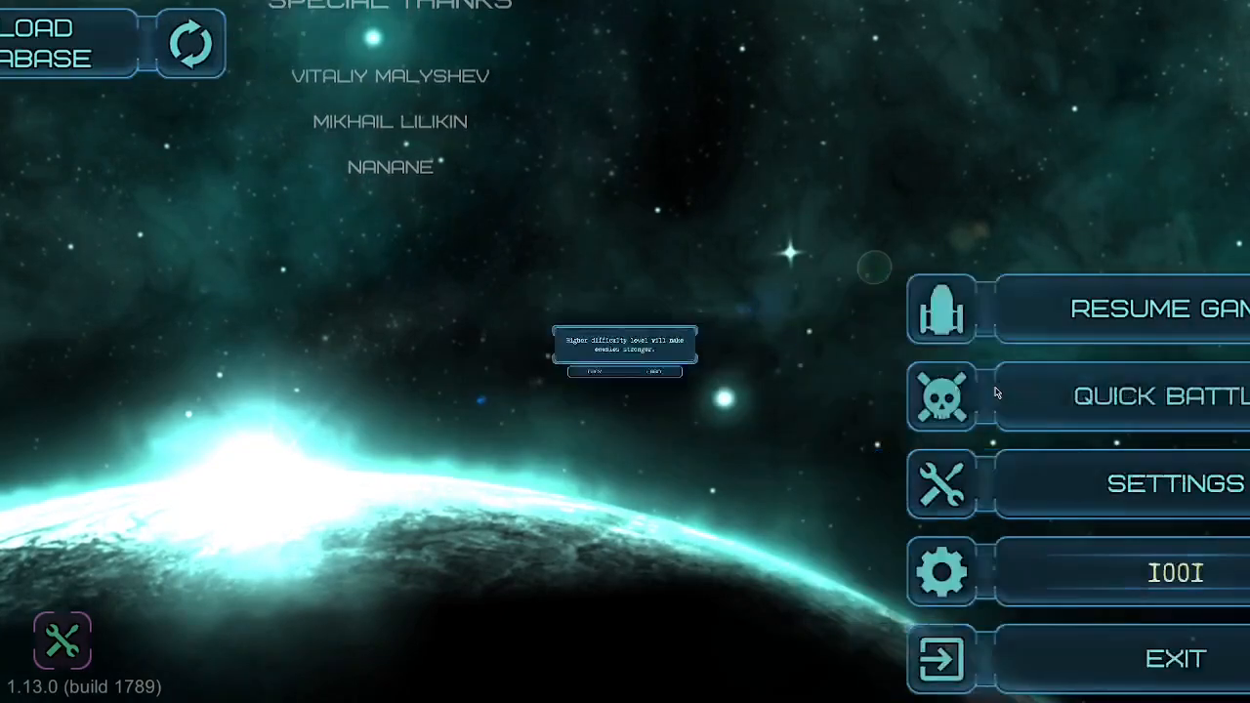
pyautogui.click(510, 433)
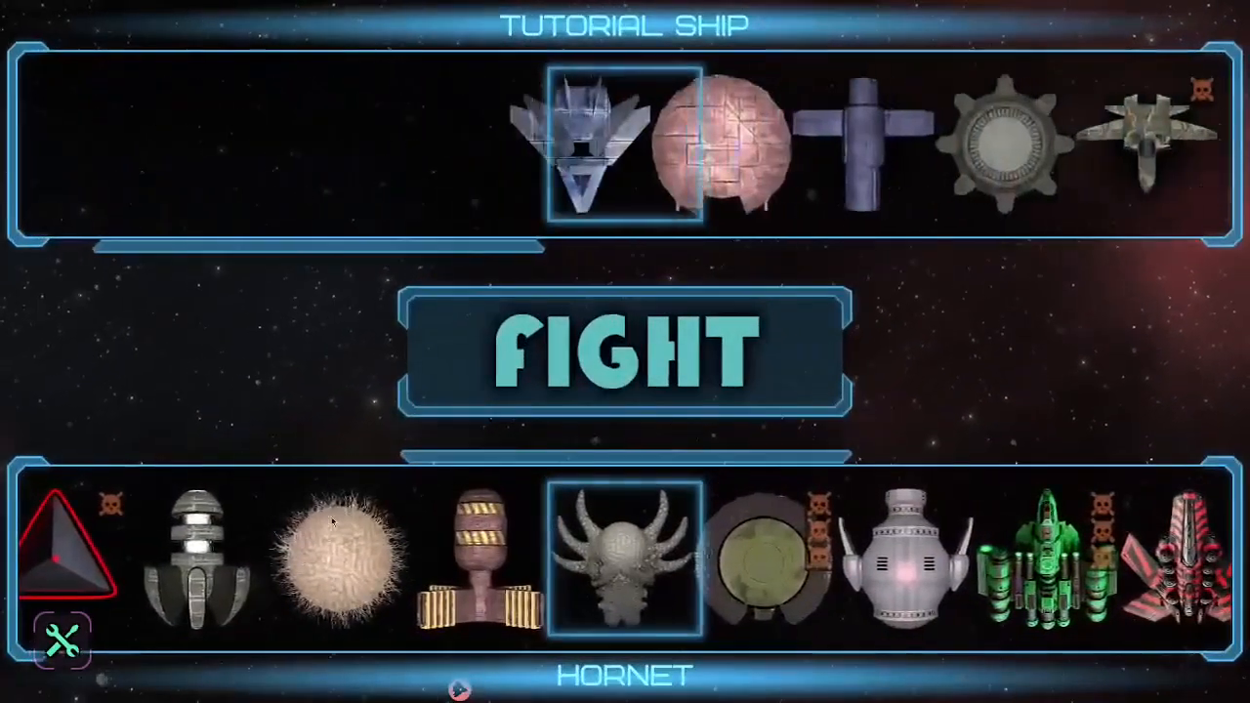
pyautogui.moveTo(762, 573); pyautogui.dragTo(1035, 573)
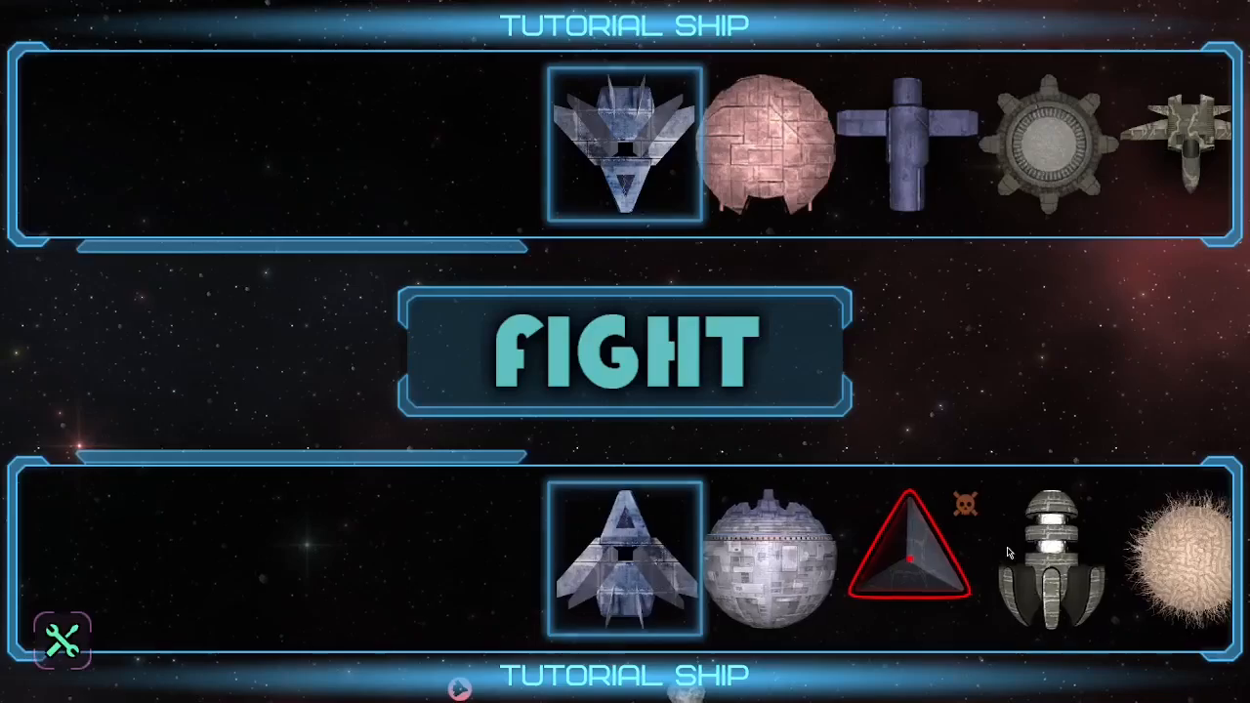
pyautogui.click(694, 396)
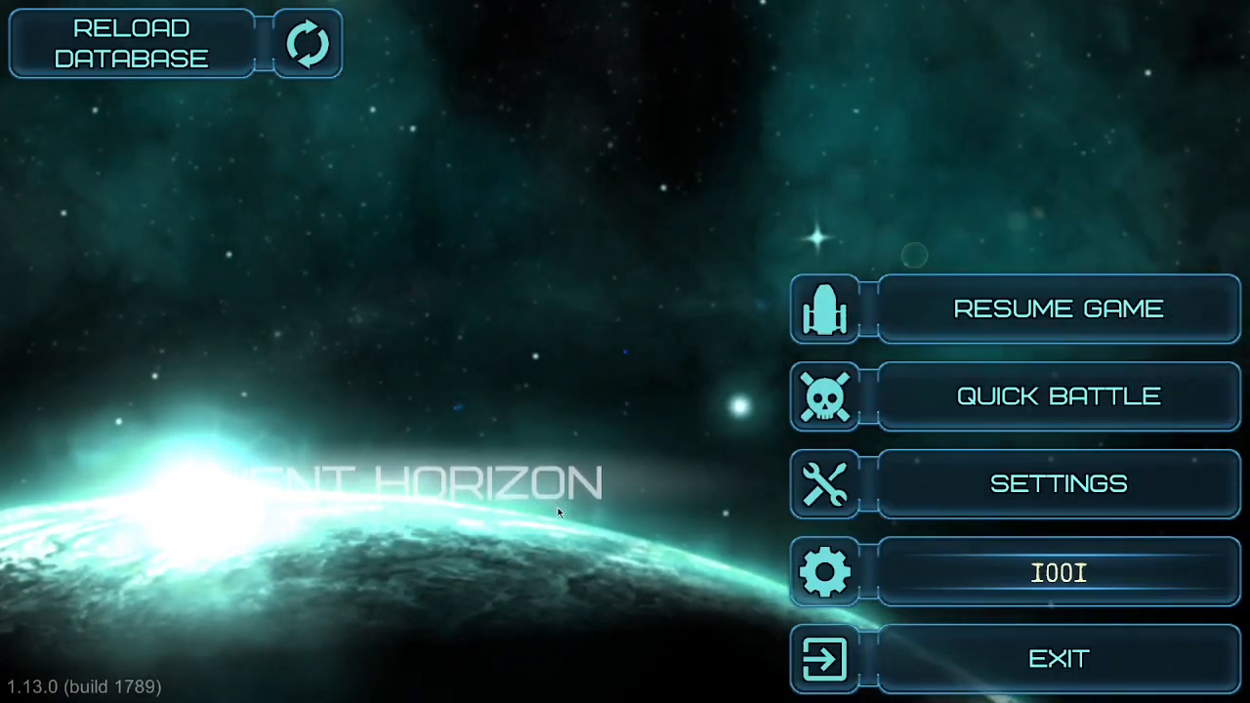
# Extend the ship build ID on the main menu to 1001,1.
pyautogui.click(1074, 574)
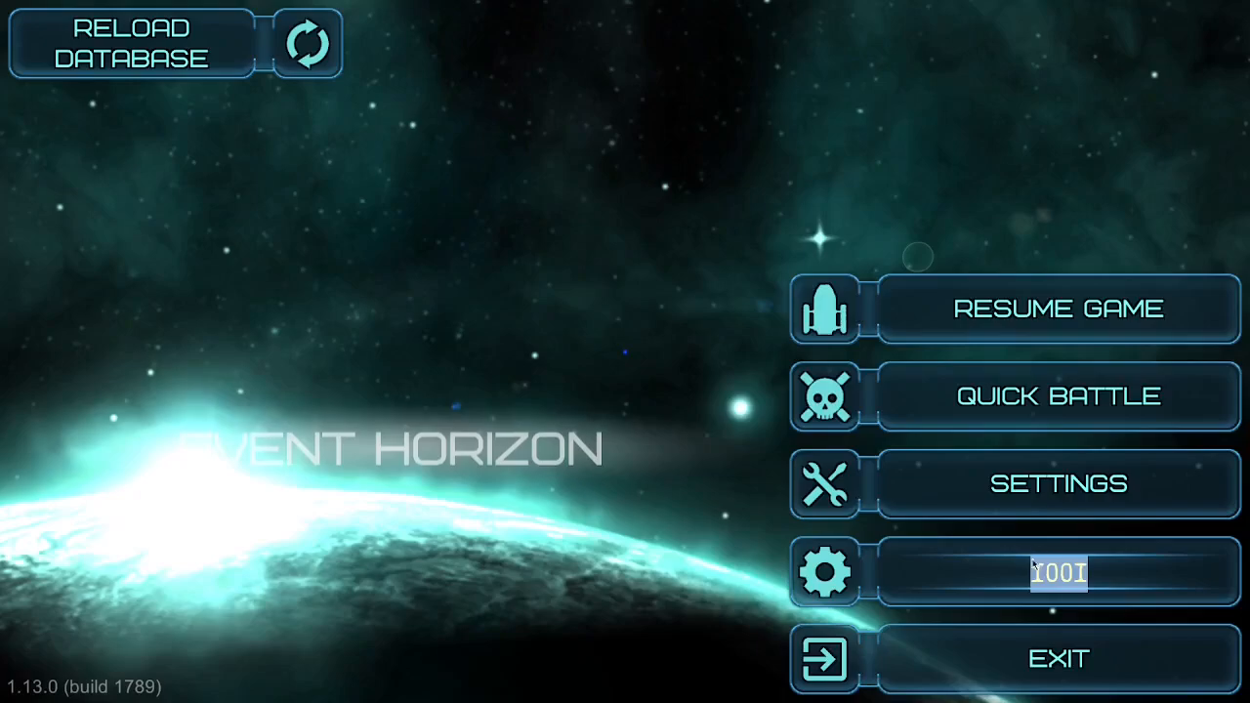
pyautogui.click(1073, 574)
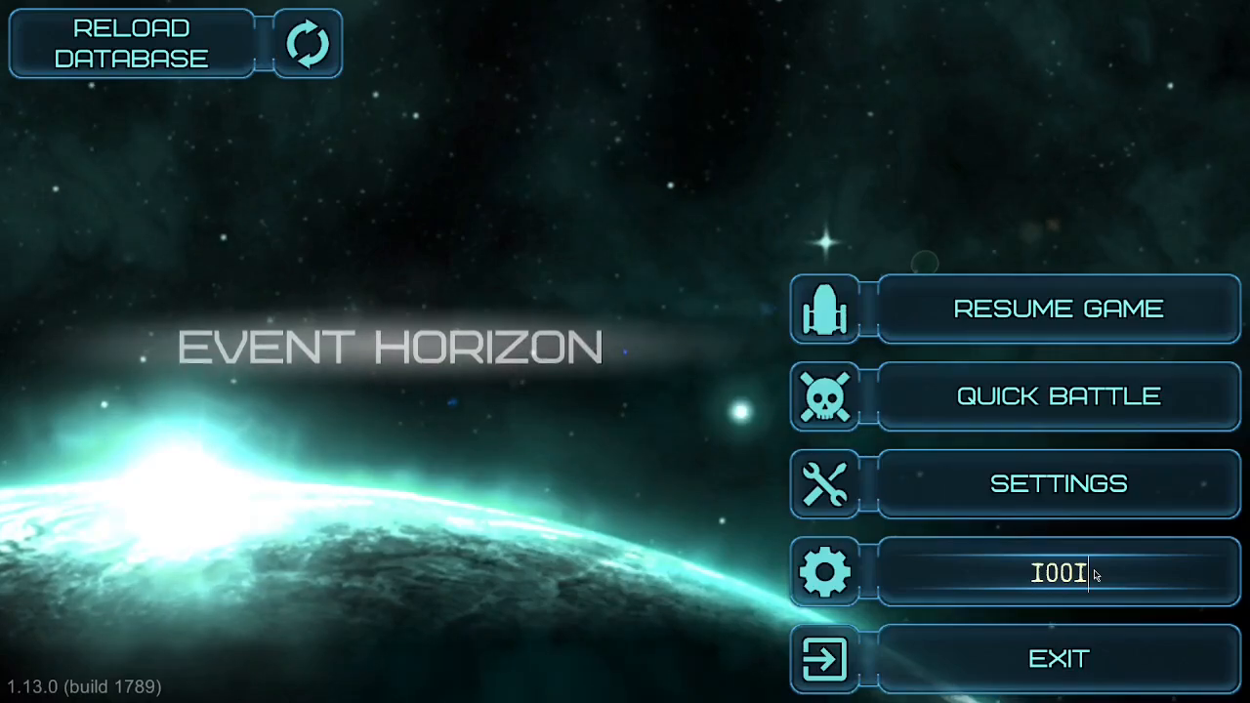
pyautogui.write(',I')
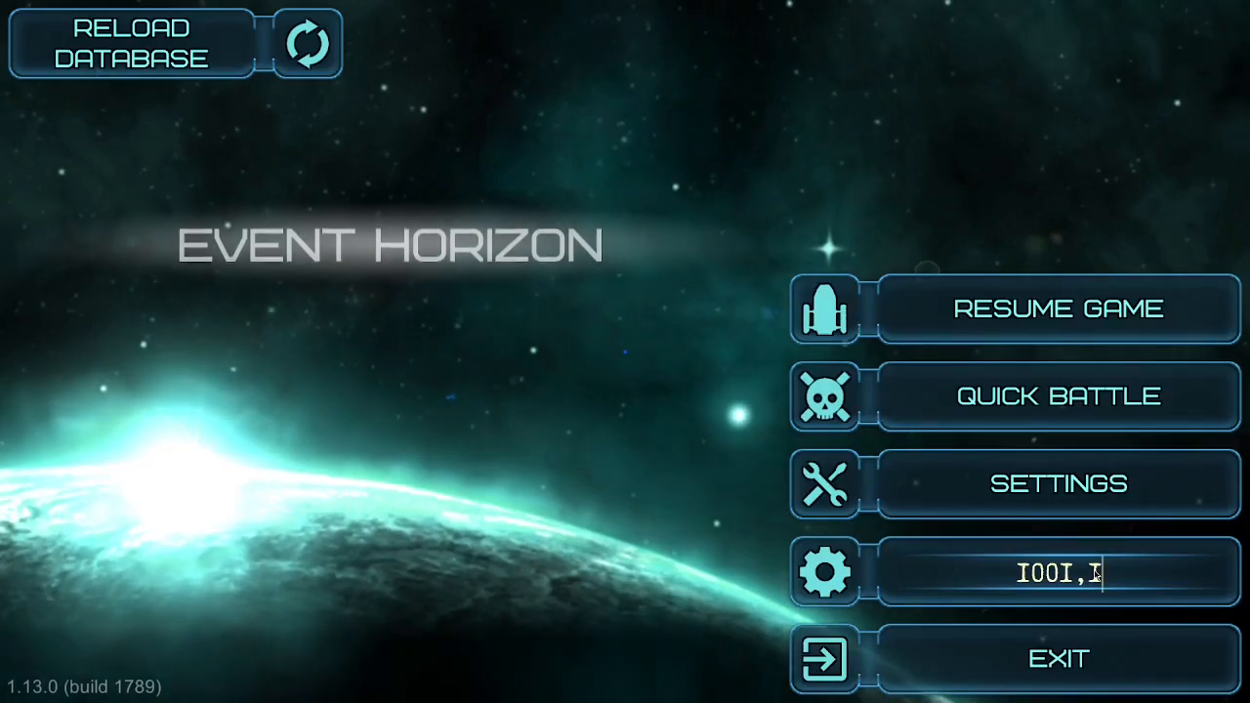
# Run an Easy quick battle with the Tutorial Ship against the Colossus, and surrender it.
pyautogui.click(974, 403)
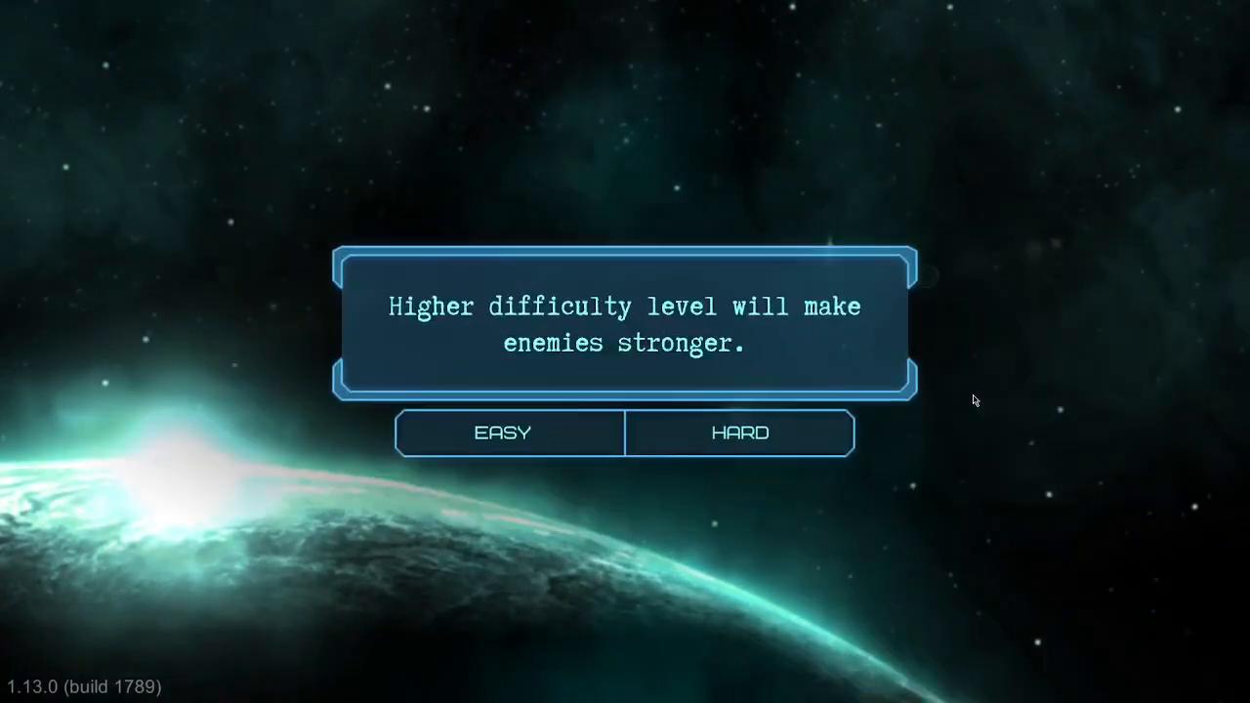
pyautogui.click(477, 441)
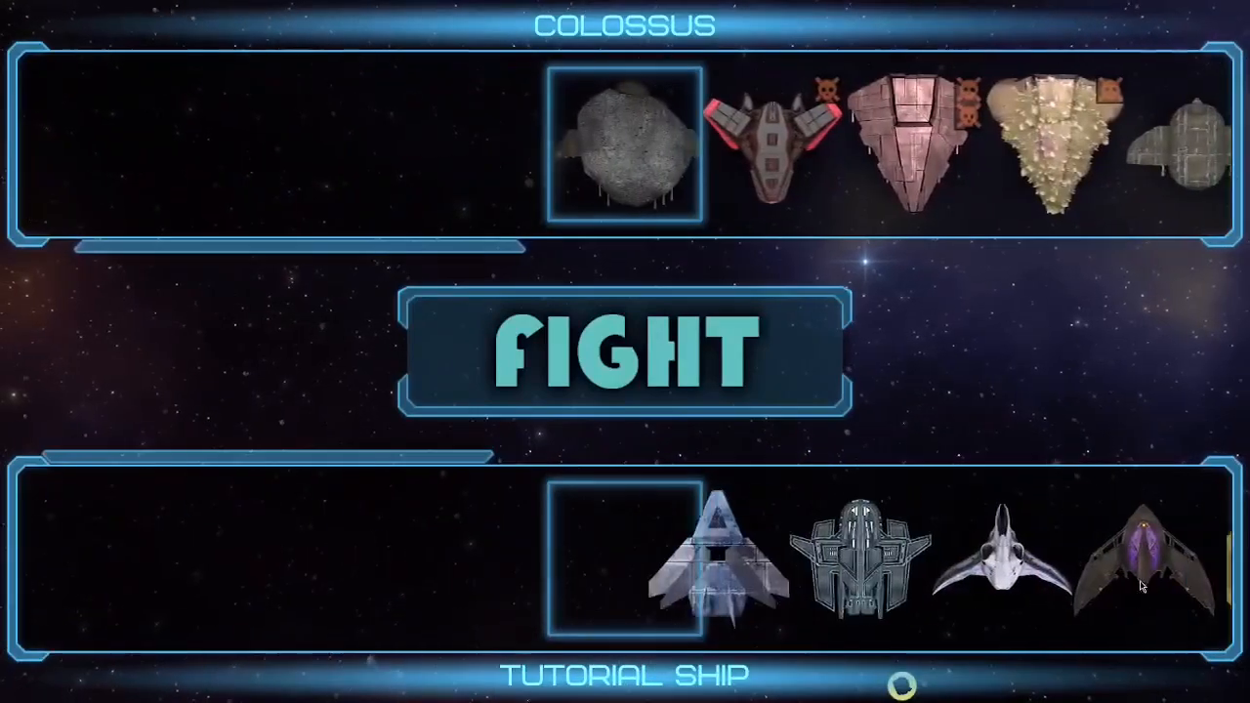
pyautogui.click(653, 327)
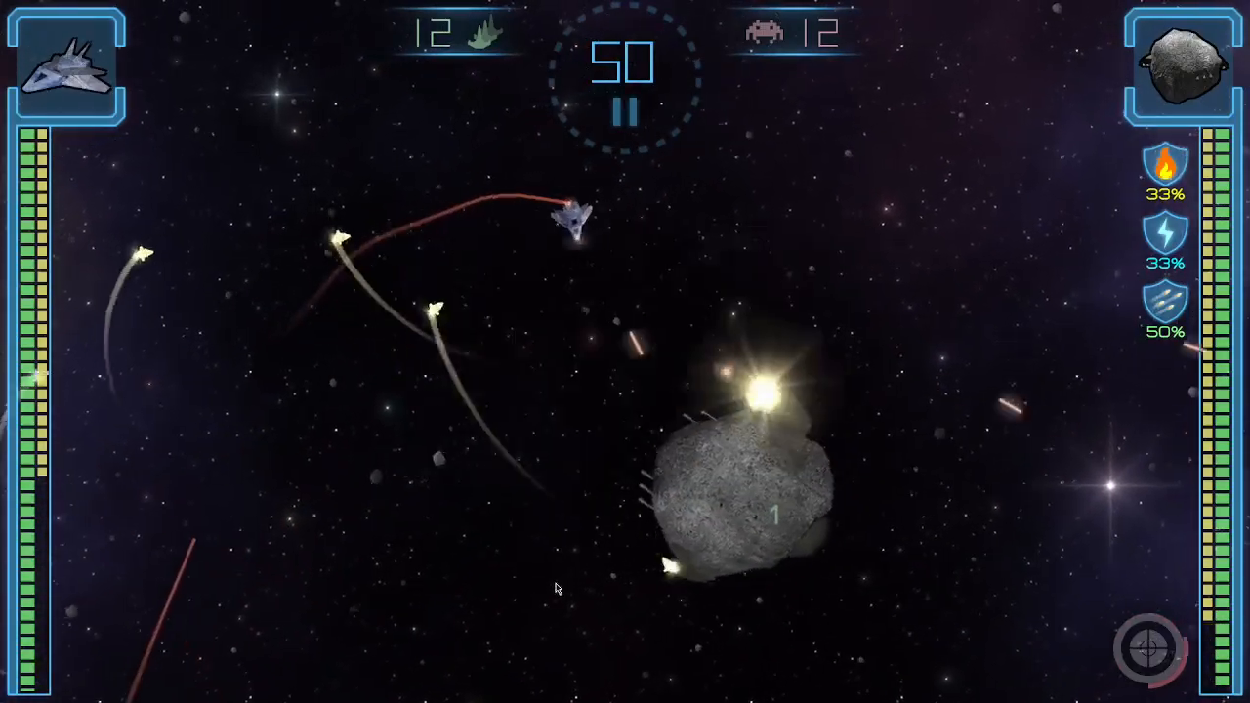
pyautogui.press('Escape')
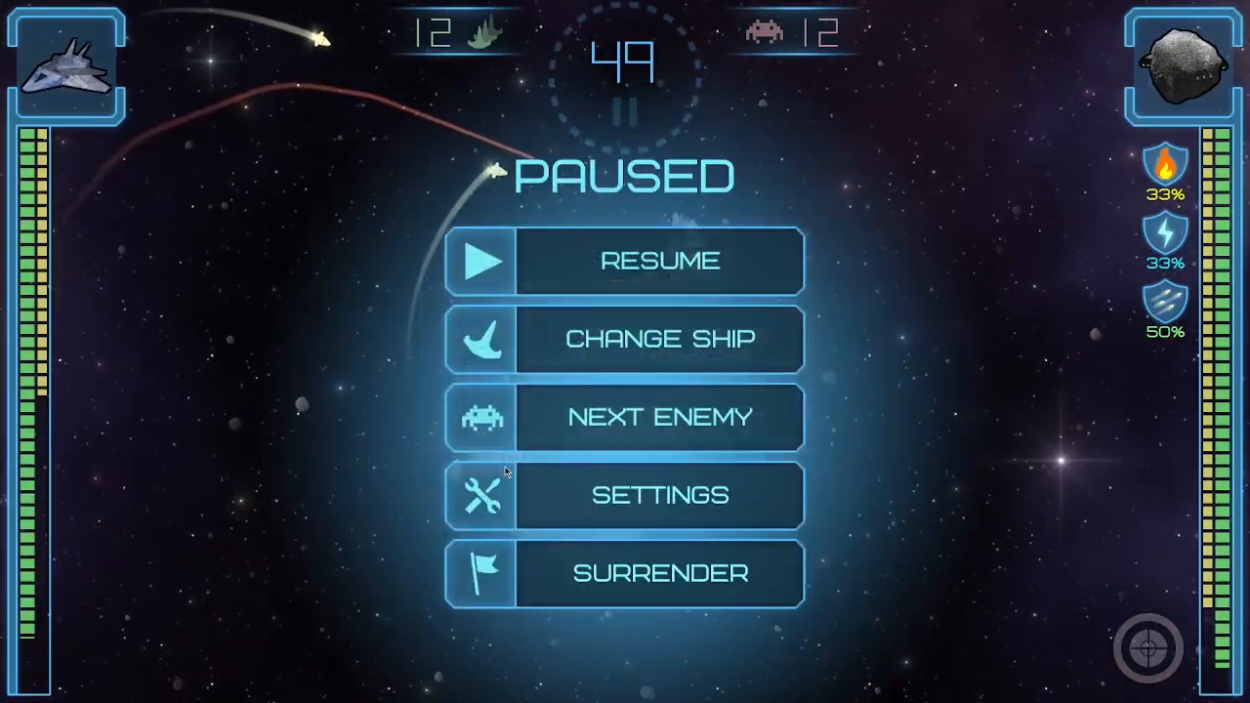
pyautogui.click(551, 573)
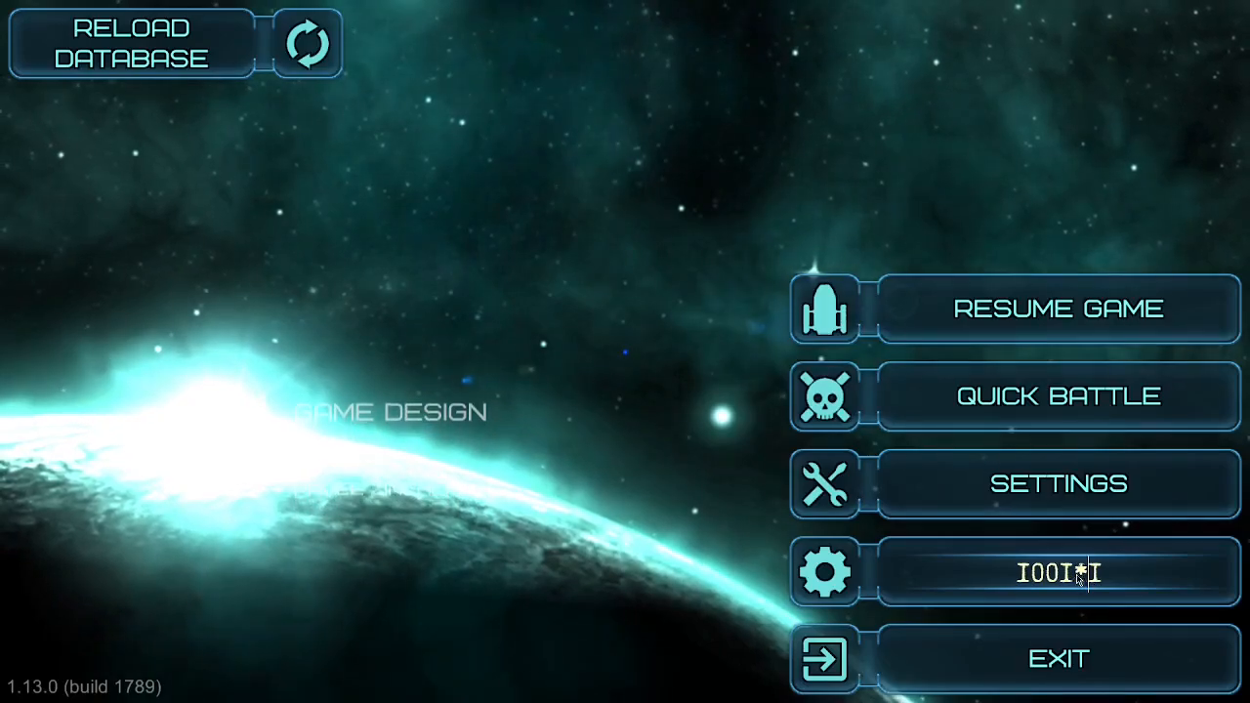
# Run a quick battle with 1001*1 as the ship build ID, and surrender it.
pyautogui.click(973, 540)
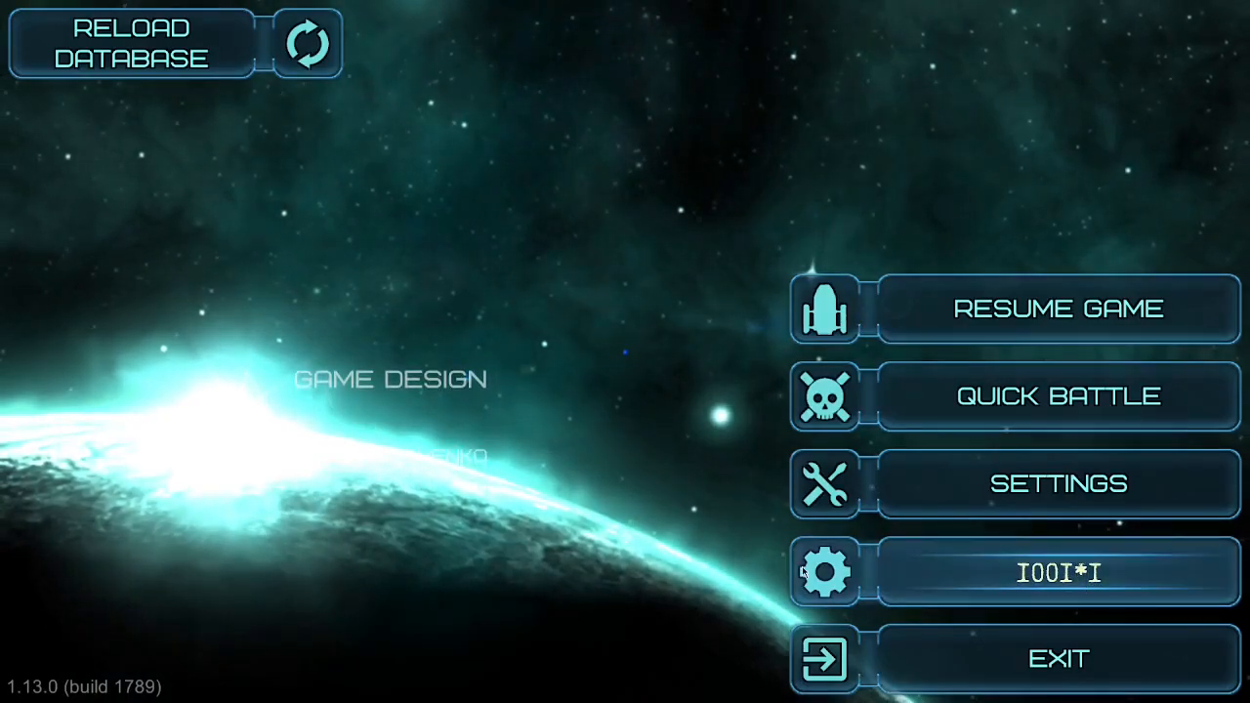
pyautogui.click(930, 430)
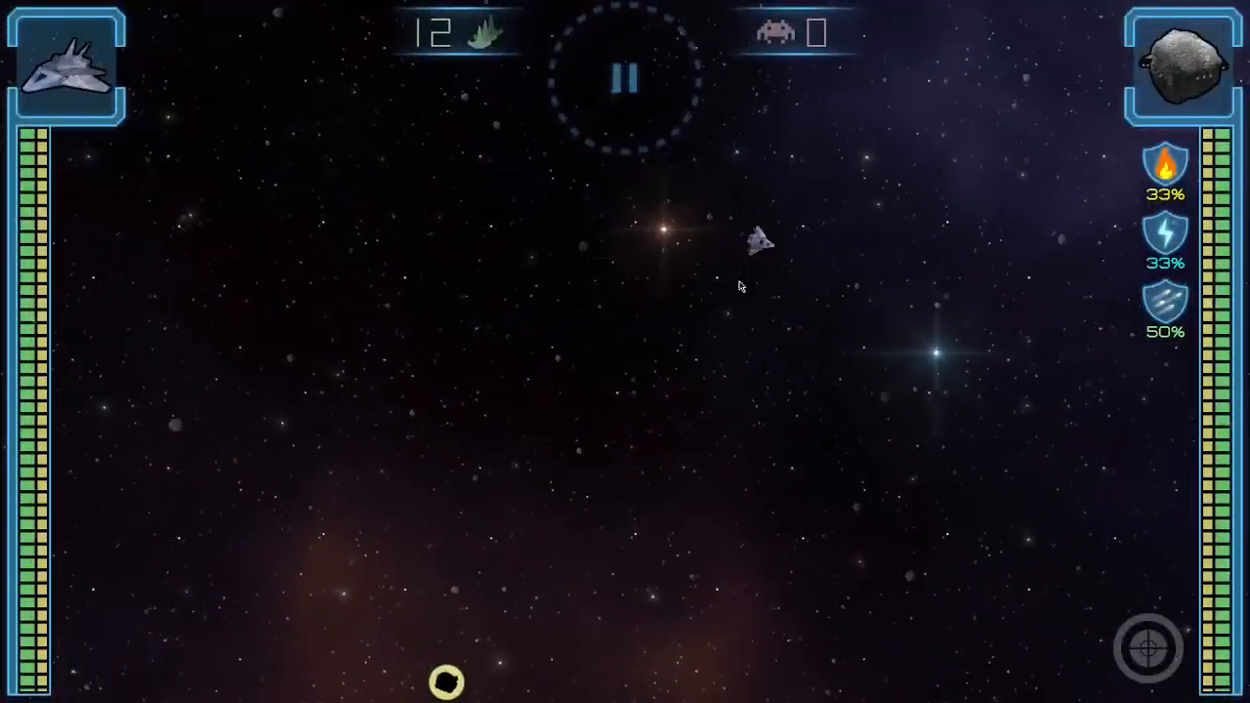
pyautogui.press('Escape')
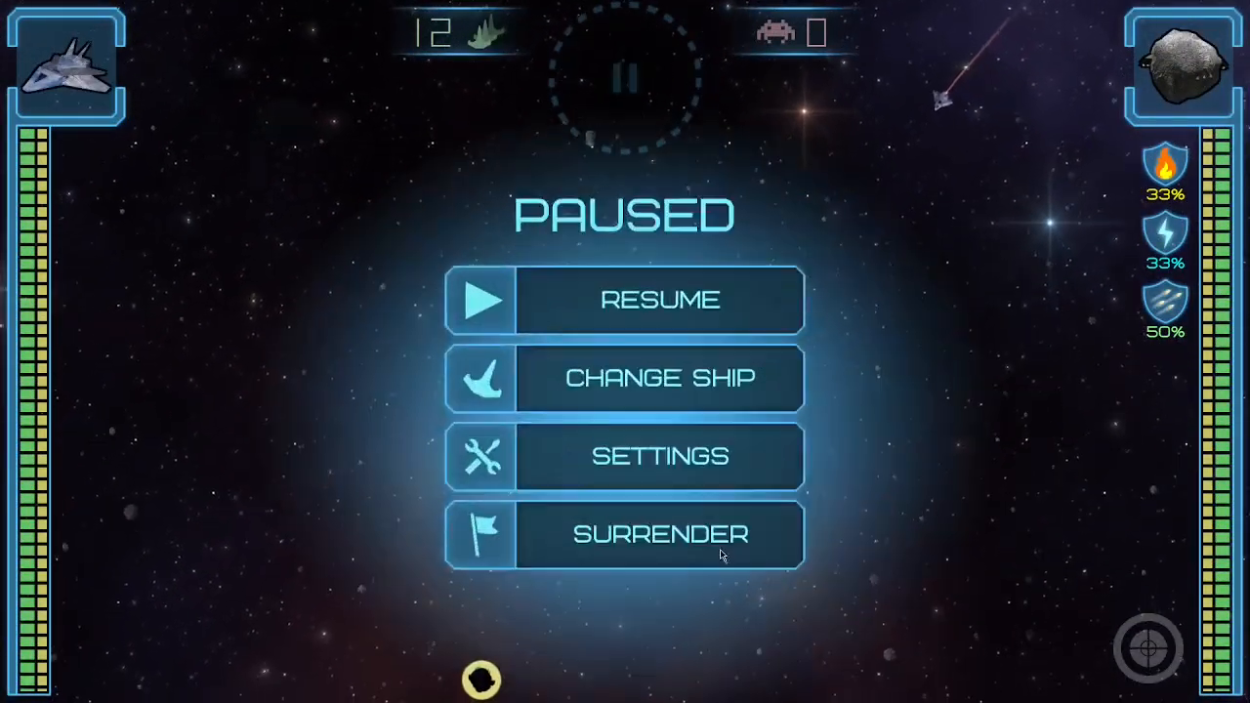
pyautogui.click(713, 537)
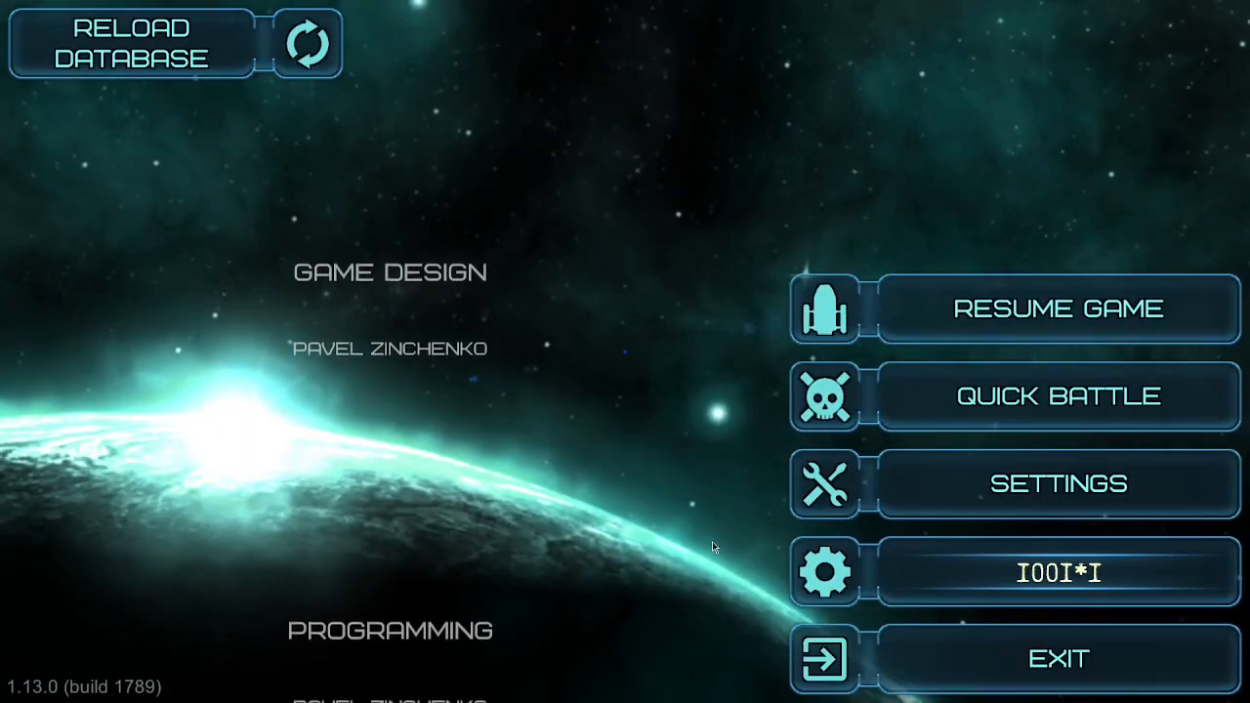